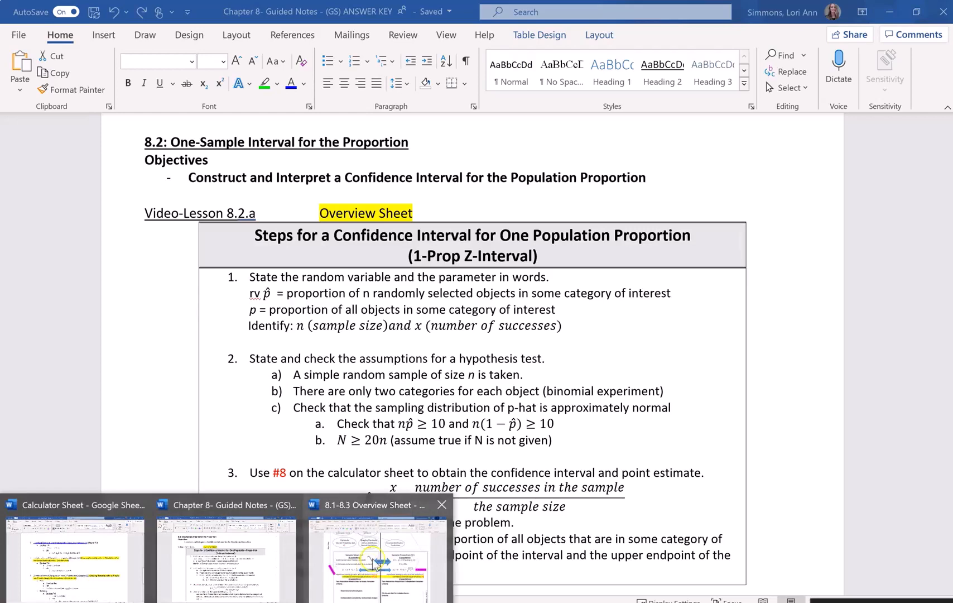
# - Switch to the 8.1-8.3 Overview Sheet, examine the Sample Proportion confidence interval entry, and return to the Chapter 8 guided notes
pyautogui.click(372, 564)
pyautogui.scroll(4, 589, 362)
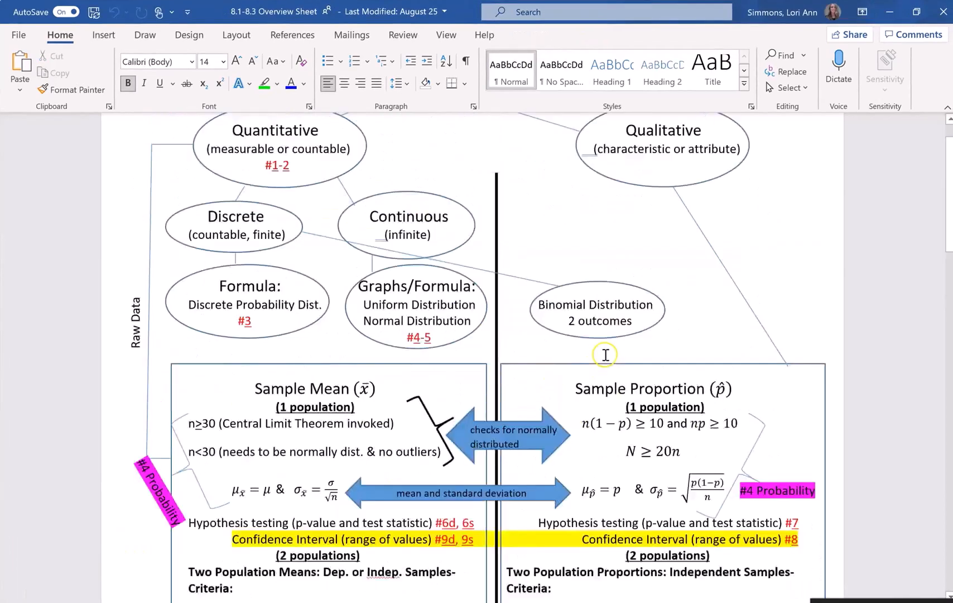
pyautogui.scroll(-3, 623, 491)
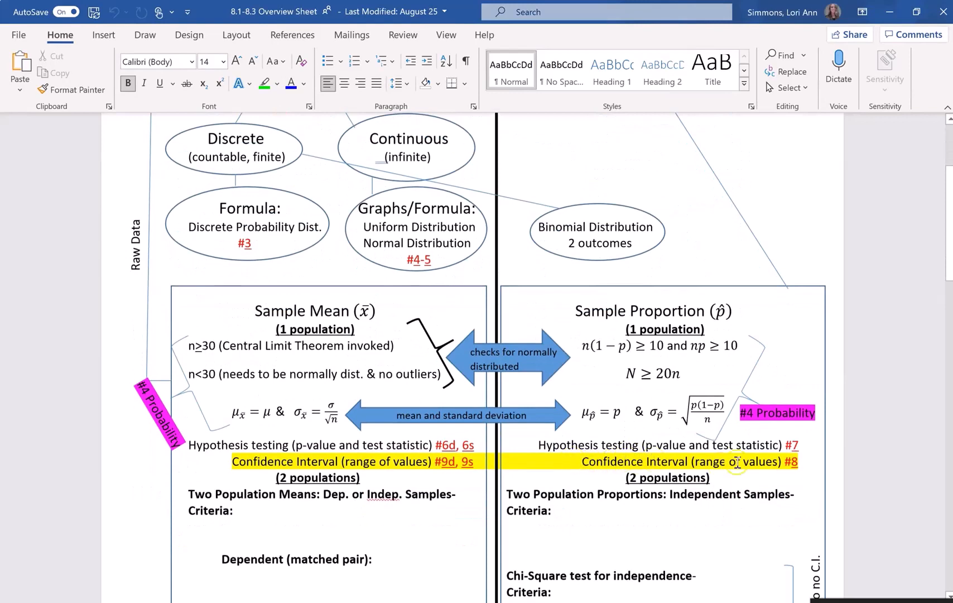
pyautogui.scroll(2, 737, 435)
pyautogui.scroll(-1, 731, 459)
pyautogui.scroll(-1, 732, 463)
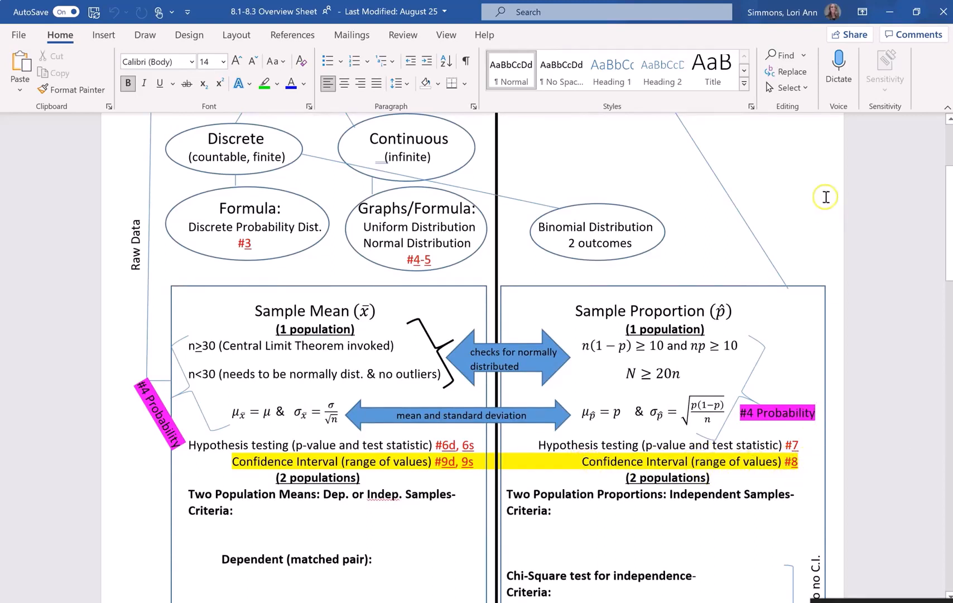
pyautogui.click(890, 11)
# - Read through the 1-Prop Z-Interval steps box and the Example #8.2.1 problem below it
pyautogui.scroll(-1, 522, 309)
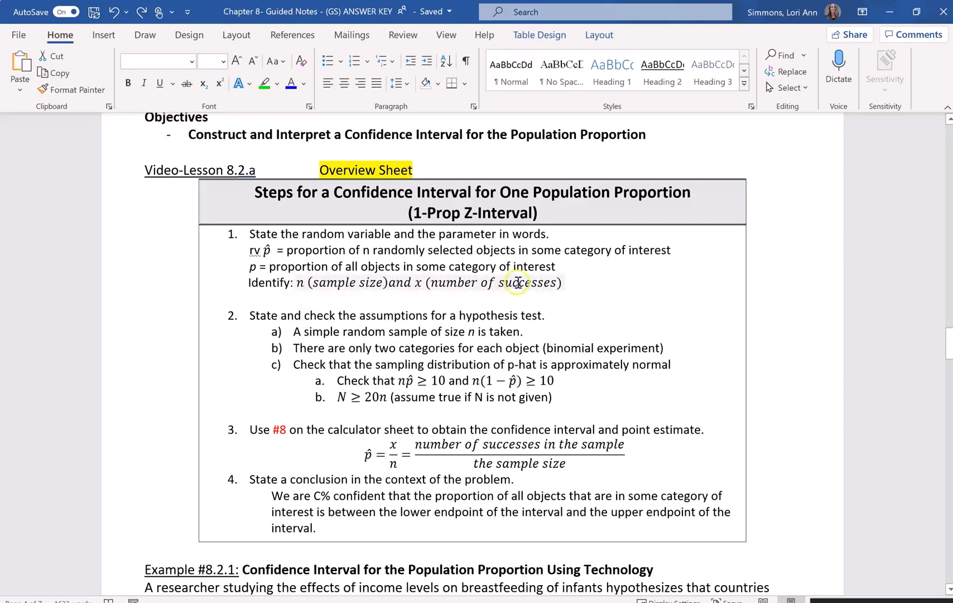
pyautogui.scroll(-1, 520, 284)
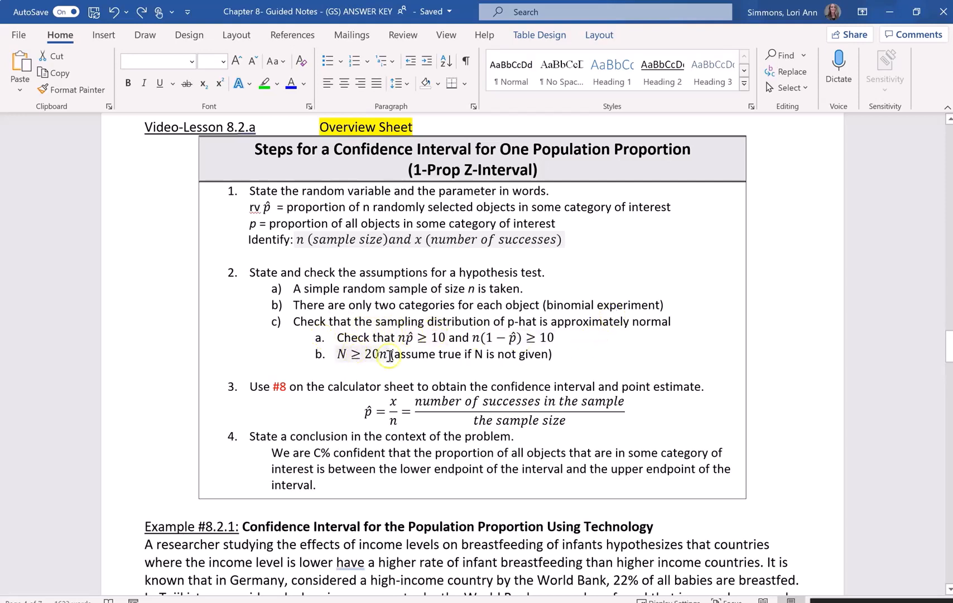
pyautogui.scroll(-1, 438, 345)
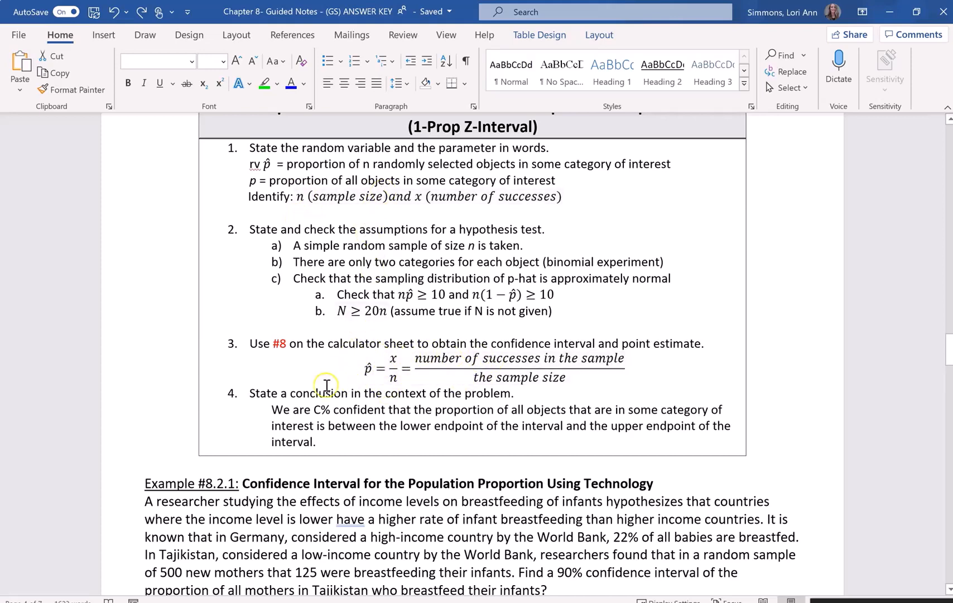
pyautogui.scroll(-1, 318, 424)
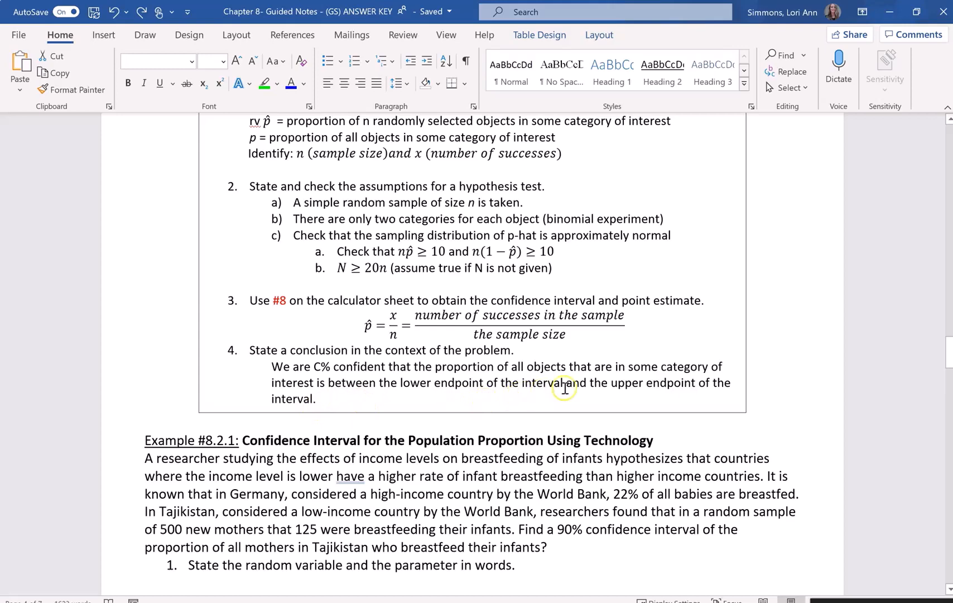
pyautogui.scroll(-1, 573, 386)
pyautogui.scroll(-1, 573, 386)
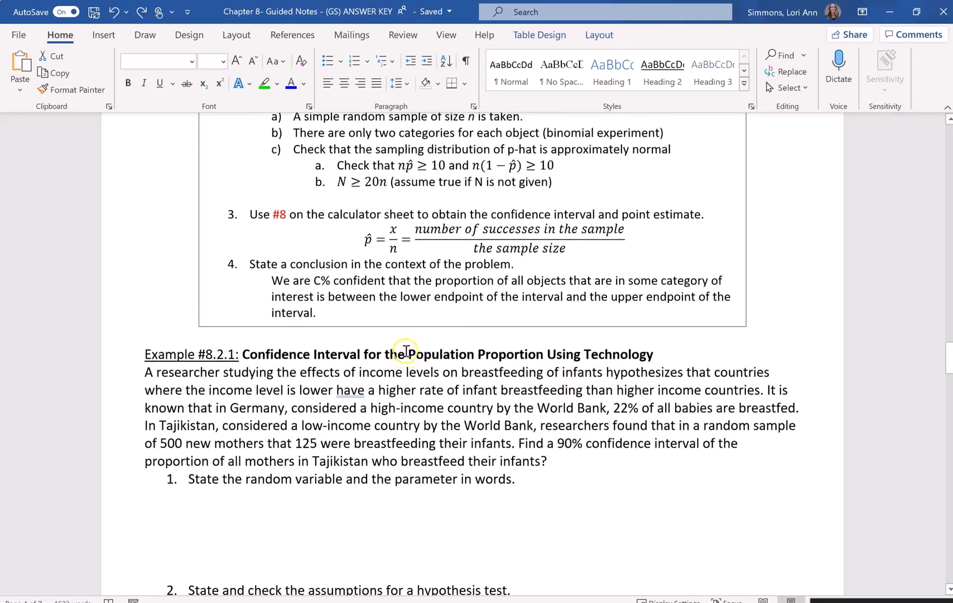
pyautogui.scroll(-3, 407, 351)
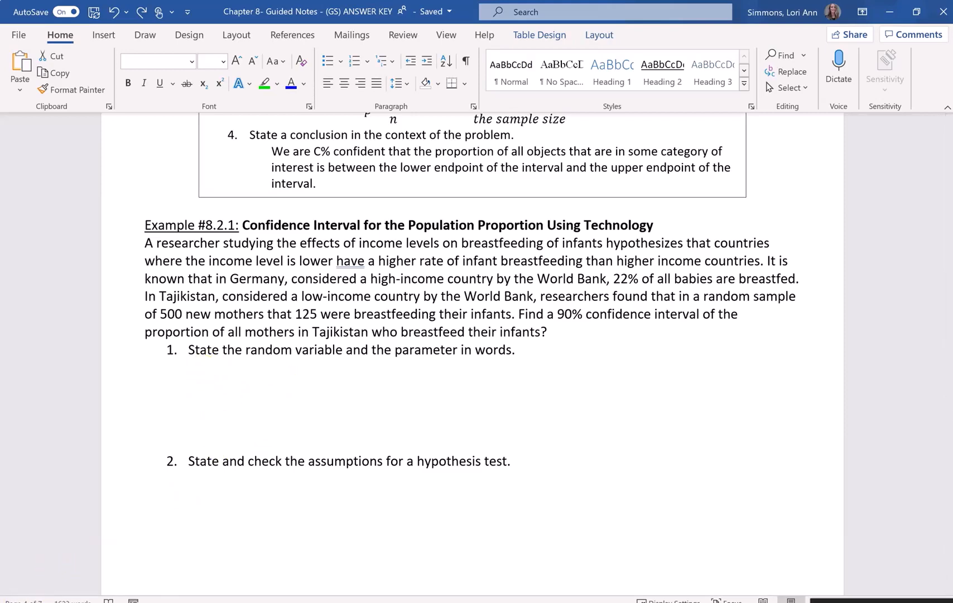
# - Under question 1, enter "= 500 new mothers in Tajikistand who breastfeed" in blue and handwrite p̂ in front of it
pyautogui.click(213, 392)
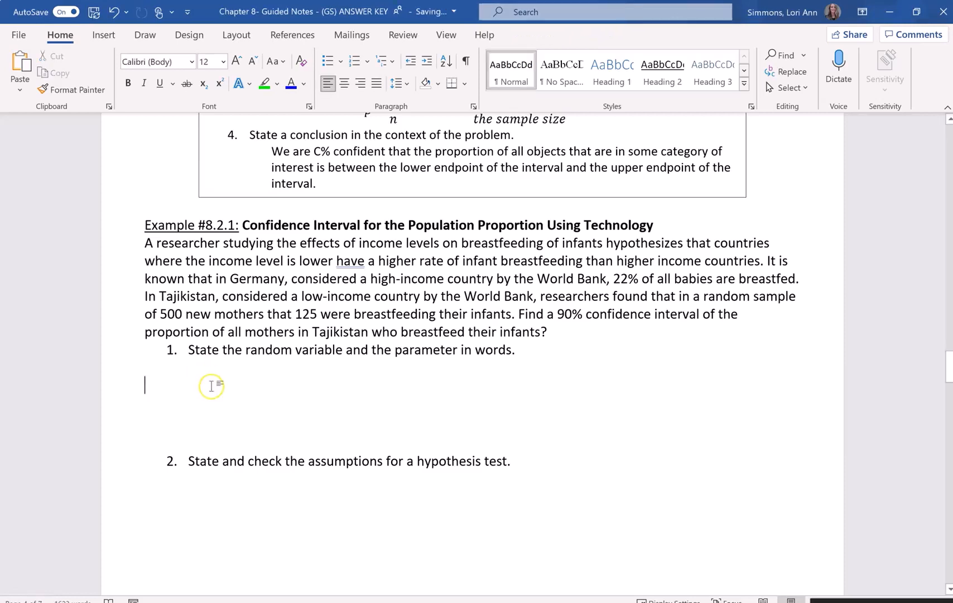
pyautogui.click(291, 89)
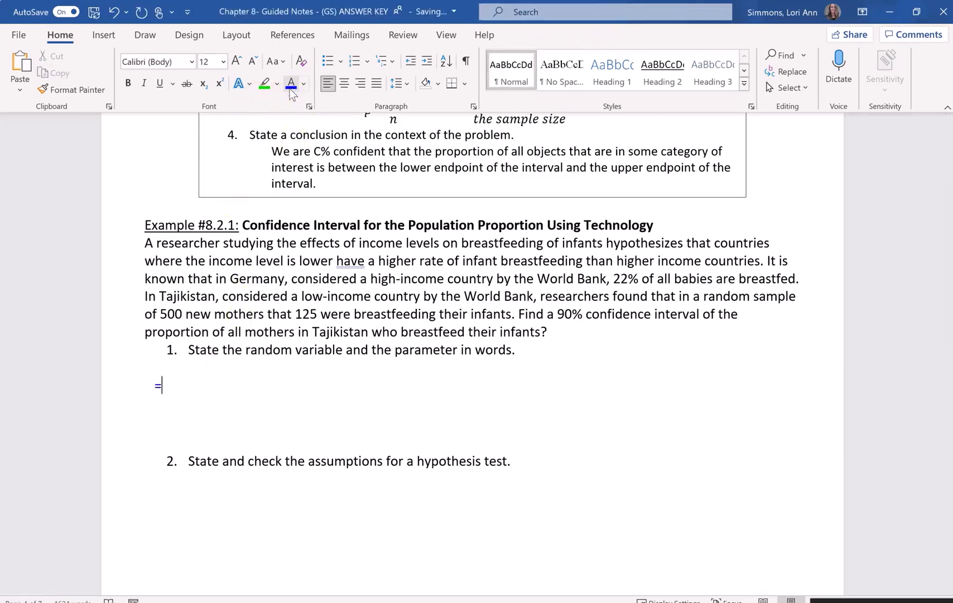
pyautogui.write('= 500')
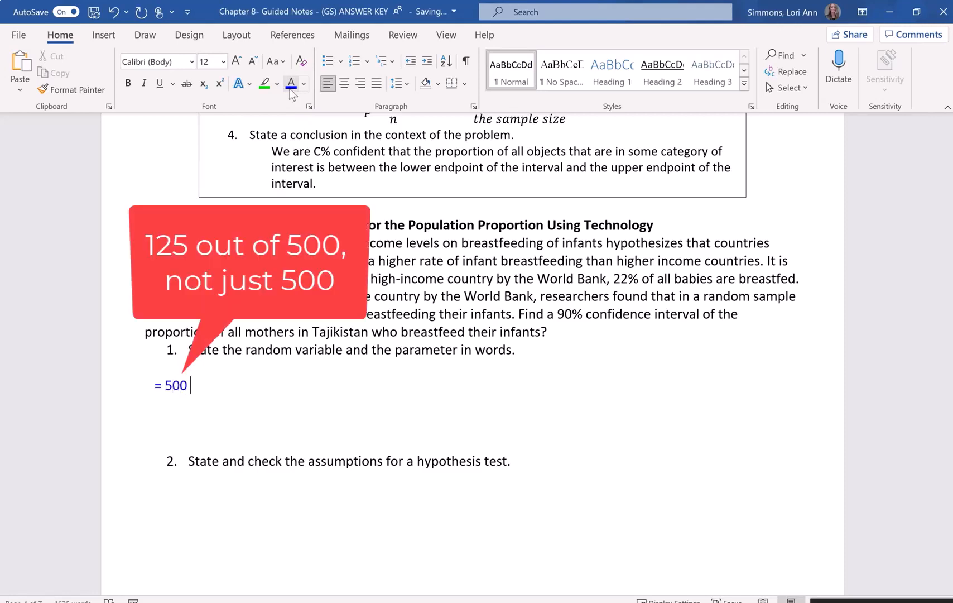
pyautogui.write(' new mothers in')
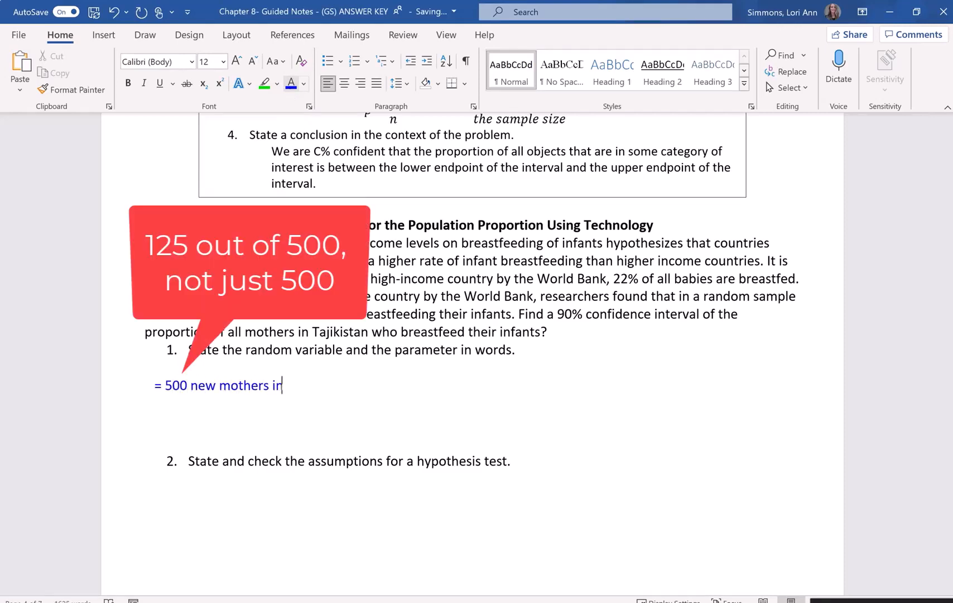
pyautogui.write(' Tajikistand who b')
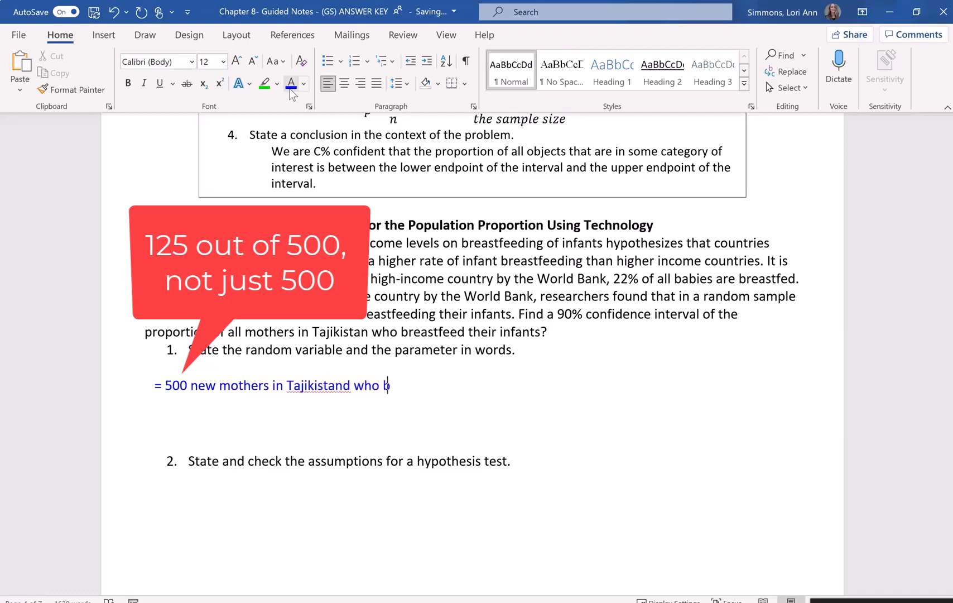
pyautogui.write('reastfeed')
pyautogui.moveTo(125, 382); pyautogui.dragTo(136, 381)
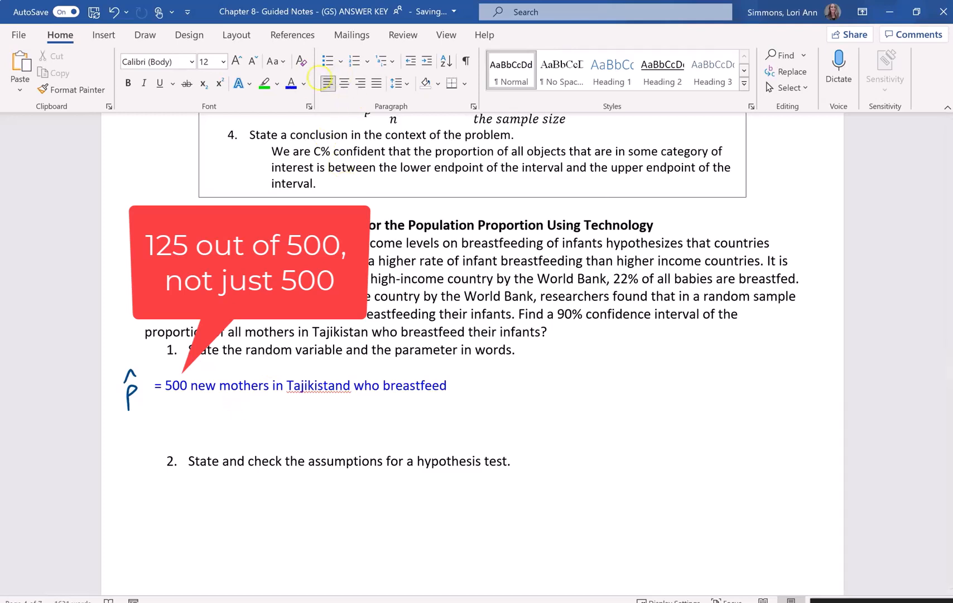
# - Add a second blue line under question 1 reading "= proportion of all new mothers in Tajikstan who breastfeed"
pyautogui.click(288, 87)
pyautogui.write('=')
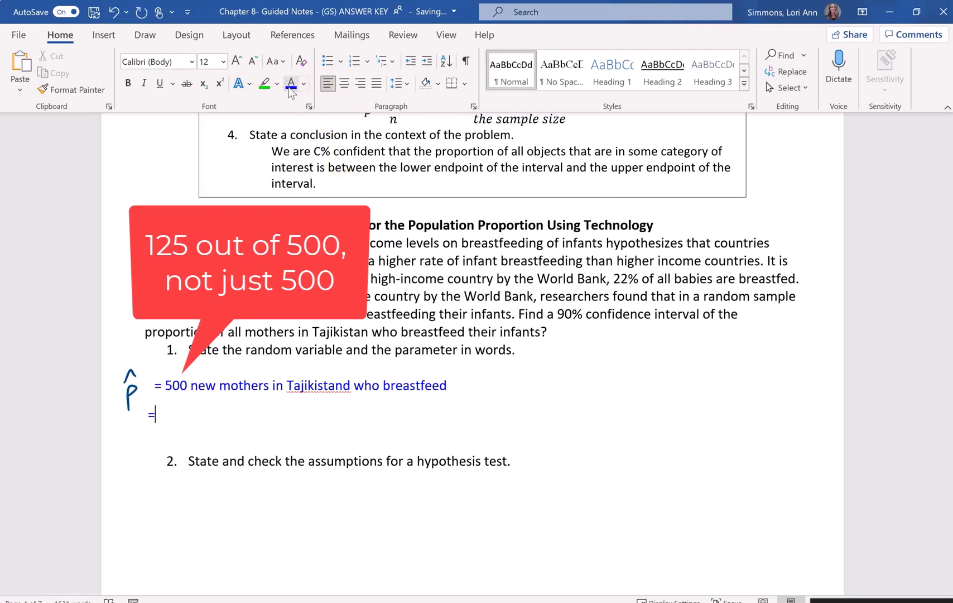
pyautogui.write(' proportion of')
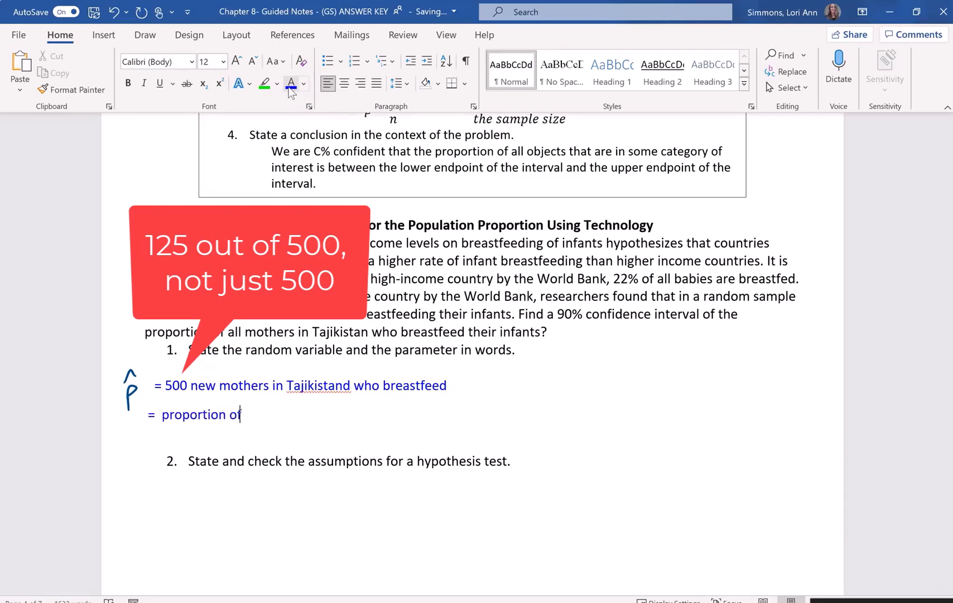
pyautogui.write(' all new mothers in Ta')
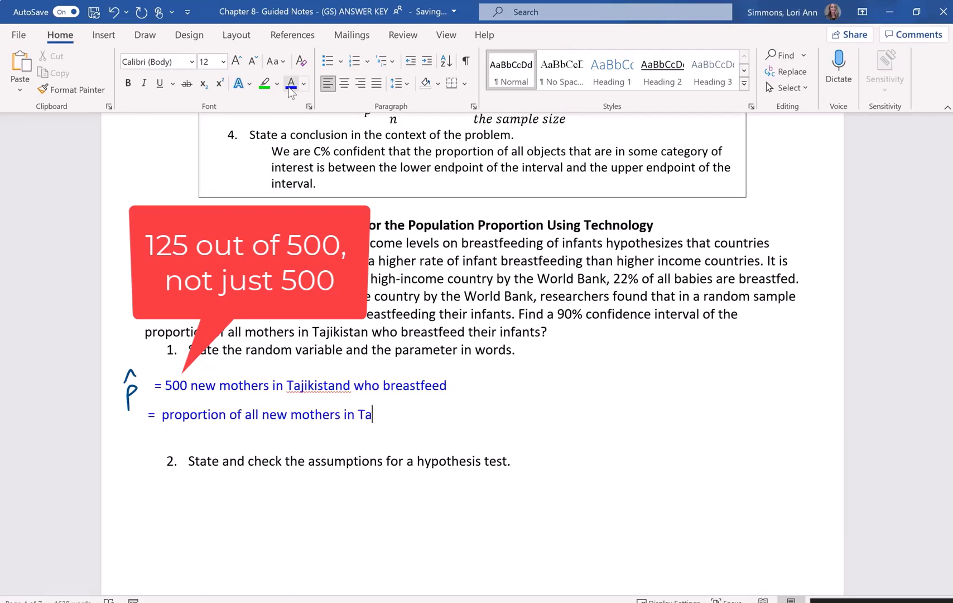
pyautogui.write('jk')
pyautogui.write('stan')
pyautogui.write(' wh')
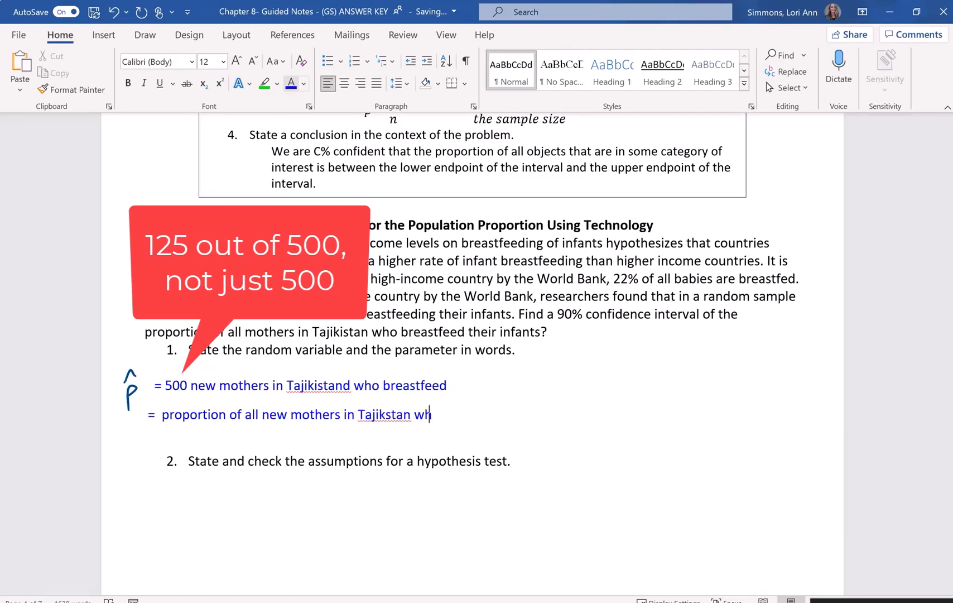
pyautogui.write('o breastfeed')
pyautogui.click(290, 93)
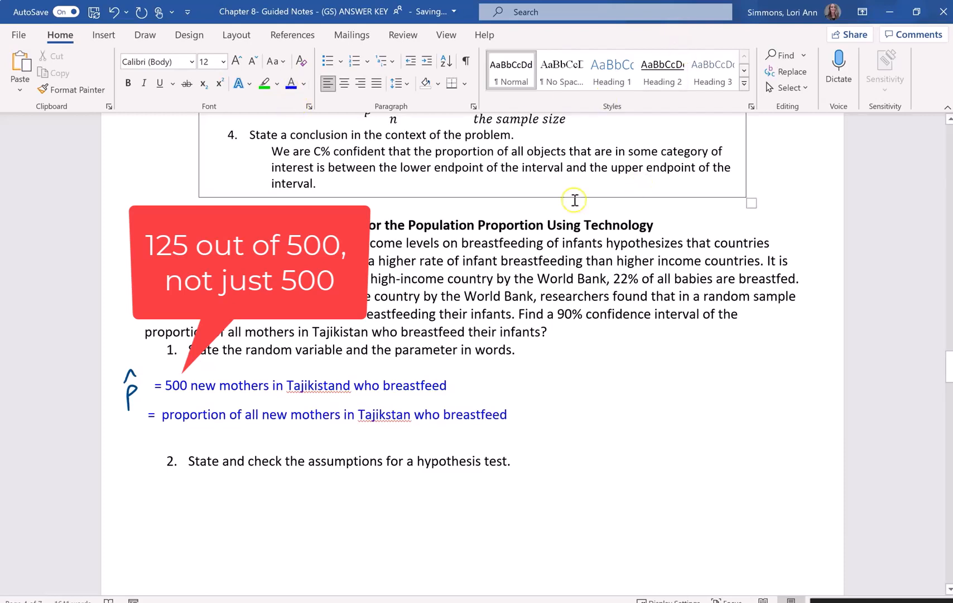
# - Correct the misspelled country to "Tajikistan" in both blue lines and handwrite p in front of the second line
pyautogui.rightClick(328, 388)
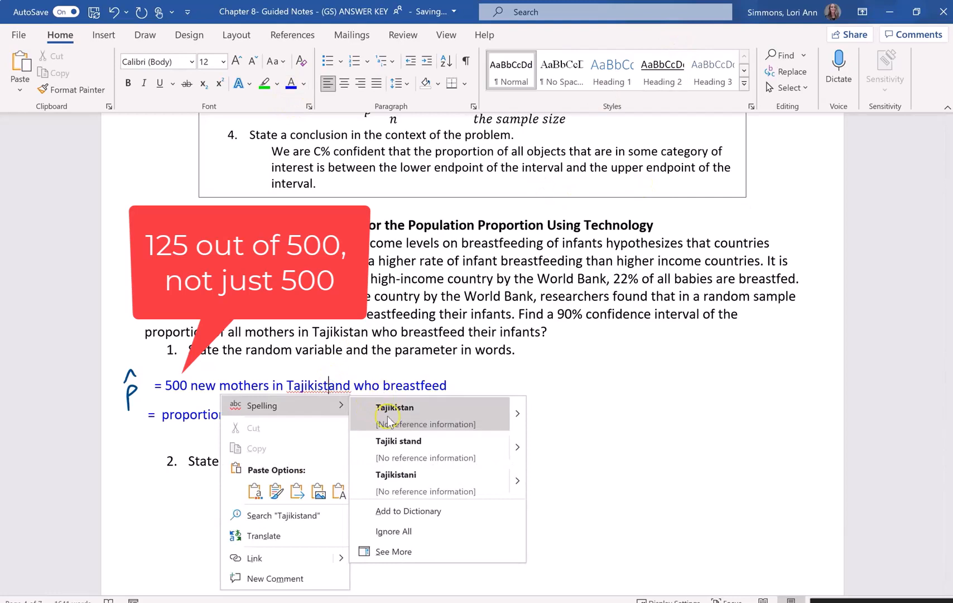
pyautogui.click(385, 405)
pyautogui.rightClick(381, 416)
pyautogui.click(468, 241)
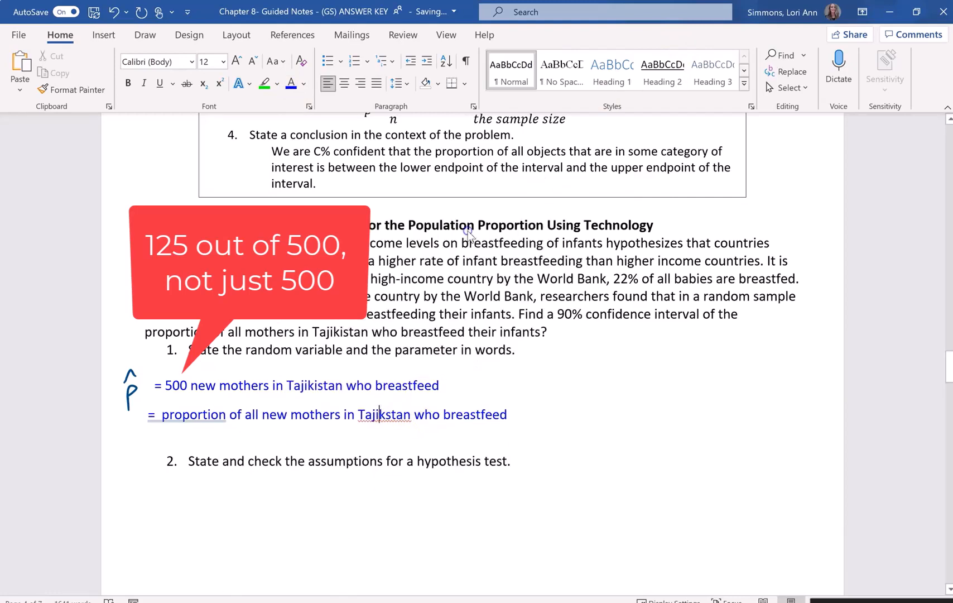
pyautogui.moveTo(120, 428)
pyautogui.mouseDown()
pyautogui.moveTo(128, 415)
pyautogui.moveTo(121, 431)
pyautogui.mouseUp()
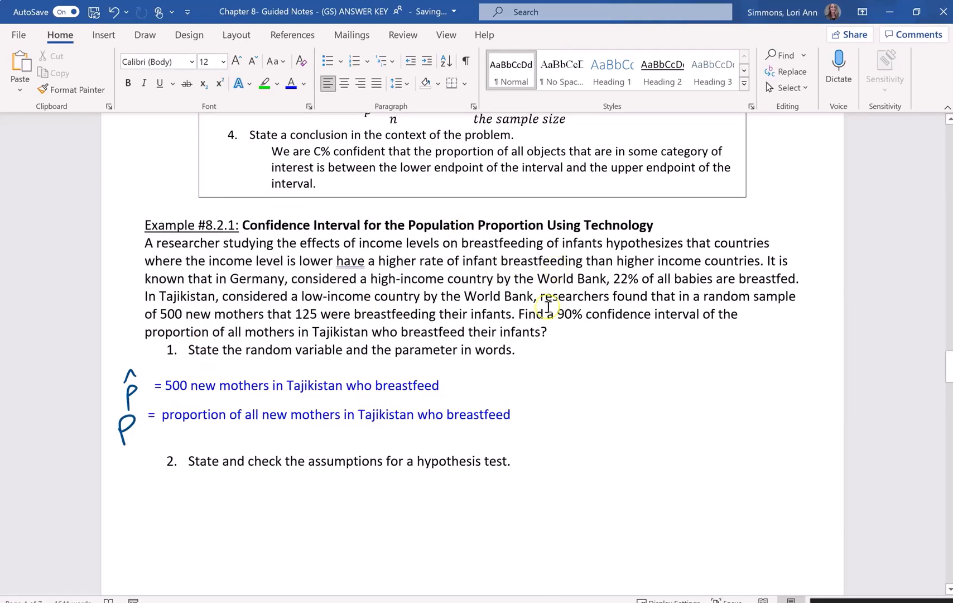
# - Handwrite "a) random" with a check mark under question 2 and underline "random sample" in the problem text
pyautogui.scroll(-1, 548, 321)
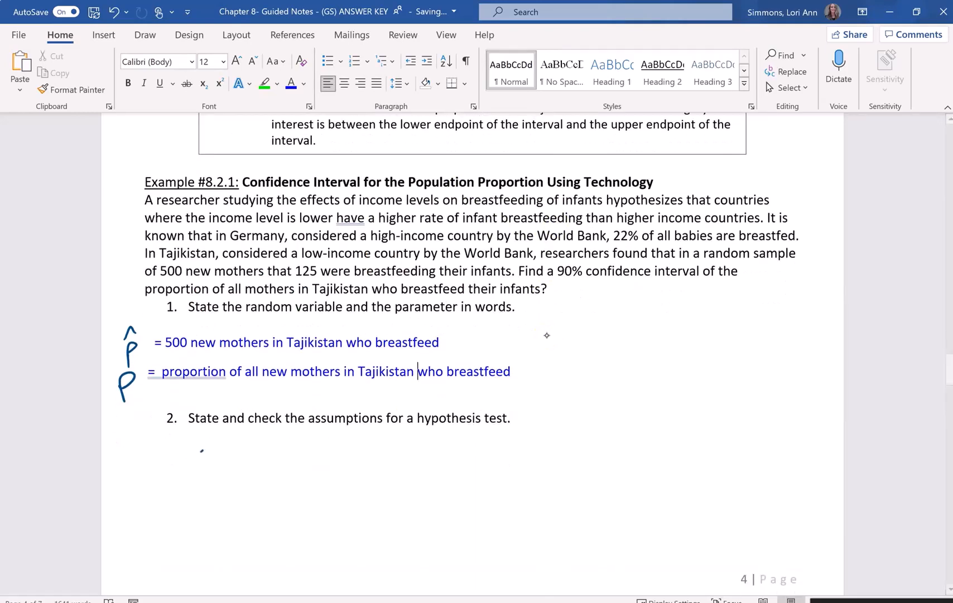
pyautogui.moveTo(205, 442)
pyautogui.mouseDown()
pyautogui.moveTo(211, 465)
pyautogui.moveTo(239, 441)
pyautogui.mouseUp()
pyautogui.moveTo(248, 441)
pyautogui.mouseDown()
pyautogui.moveTo(284, 451)
pyautogui.moveTo(299, 433)
pyautogui.moveTo(327, 448)
pyautogui.mouseUp()
pyautogui.moveTo(333, 440); pyautogui.dragTo(367, 430)
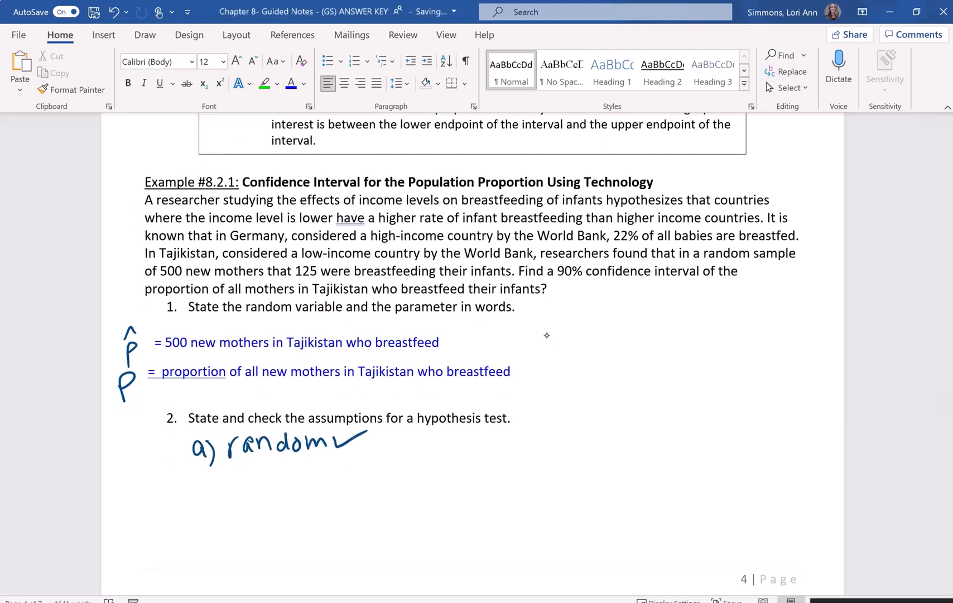
pyautogui.moveTo(699, 258); pyautogui.dragTo(768, 263)
# - Handwrite "b.) breastfed or not" below assumption a and add the label "c.)" beneath it
pyautogui.moveTo(197, 471); pyautogui.dragTo(226, 508)
pyautogui.moveTo(246, 470)
pyautogui.mouseDown()
pyautogui.moveTo(260, 487)
pyautogui.moveTo(283, 478)
pyautogui.moveTo(312, 490)
pyautogui.moveTo(343, 485)
pyautogui.mouseUp()
pyautogui.moveTo(402, 468); pyautogui.dragTo(413, 484)
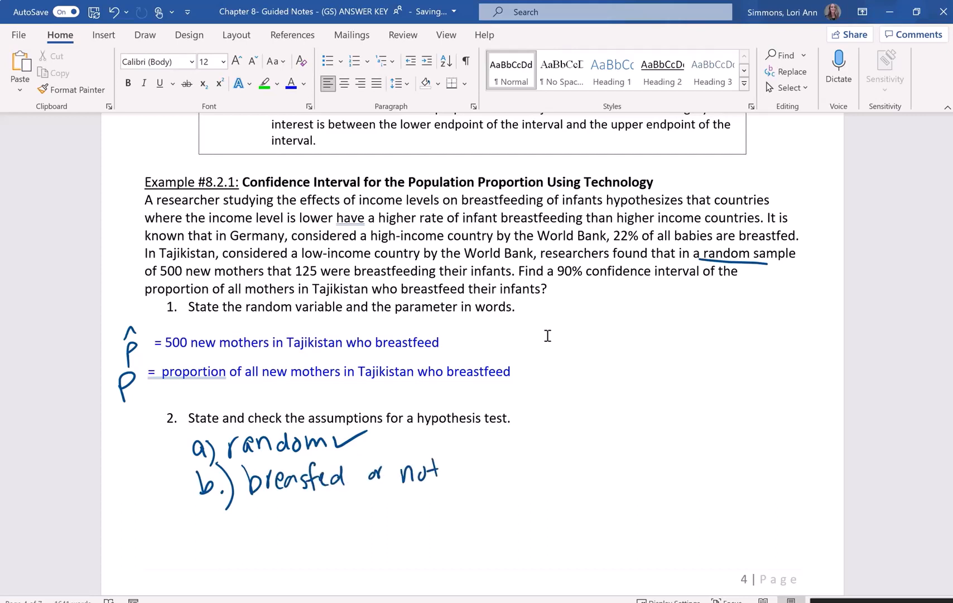
pyautogui.moveTo(227, 523)
pyautogui.mouseDown()
pyautogui.moveTo(225, 548)
pyautogui.moveTo(241, 521)
pyautogui.moveTo(254, 550)
pyautogui.mouseUp()
pyautogui.click(226, 545)
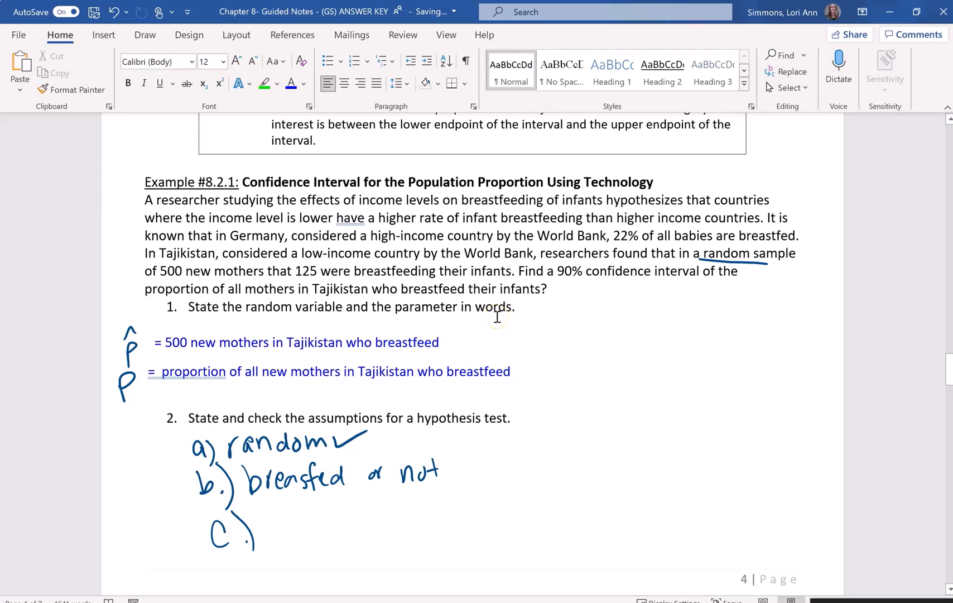
# - Handwrite n = 500 and x = 125 beside the question 1 answers and underline "of 500" in the problem text
pyautogui.moveTo(554, 329)
pyautogui.mouseDown()
pyautogui.moveTo(555, 347)
pyautogui.moveTo(574, 345)
pyautogui.mouseUp()
pyautogui.moveTo(578, 332); pyautogui.dragTo(583, 330)
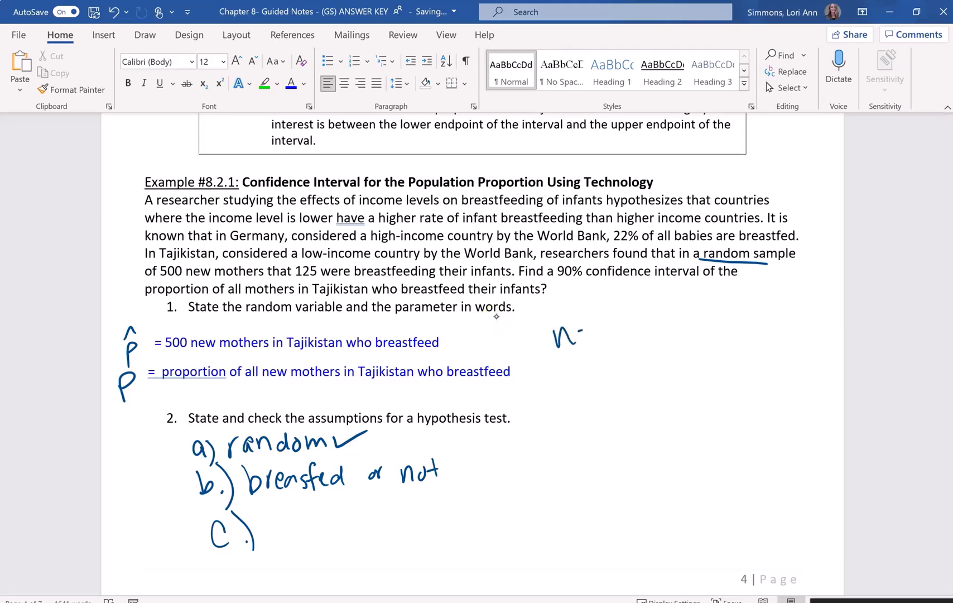
pyautogui.moveTo(562, 373); pyautogui.dragTo(570, 393)
pyautogui.moveTo(572, 372); pyautogui.dragTo(564, 390)
pyautogui.moveTo(146, 277); pyautogui.dragTo(194, 278)
pyautogui.moveTo(614, 368); pyautogui.dragTo(612, 387)
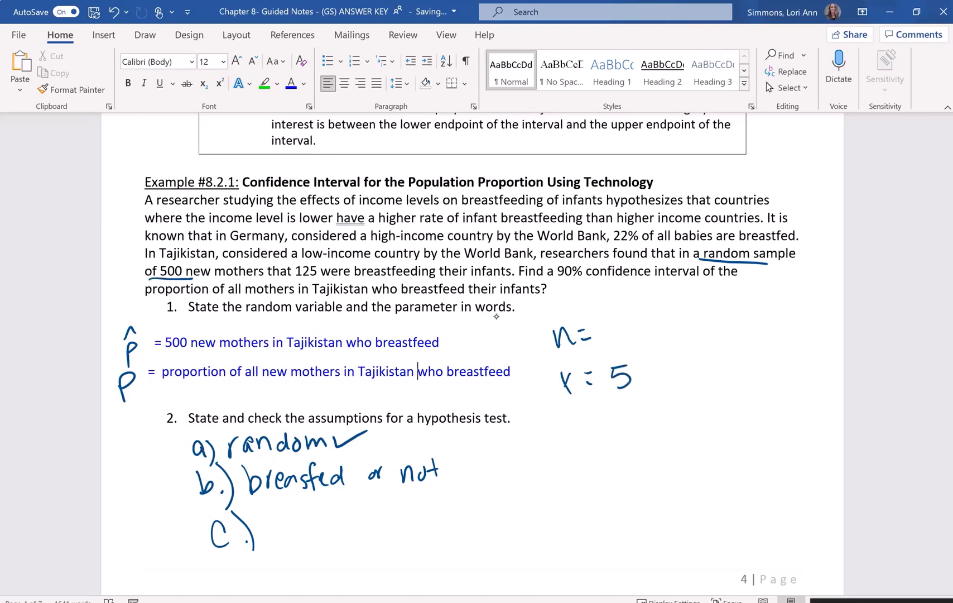
pyautogui.moveTo(604, 320)
pyautogui.mouseDown()
pyautogui.moveTo(614, 339)
pyautogui.moveTo(653, 322)
pyautogui.mouseUp()
pyautogui.moveTo(572, 371); pyautogui.dragTo(552, 399)
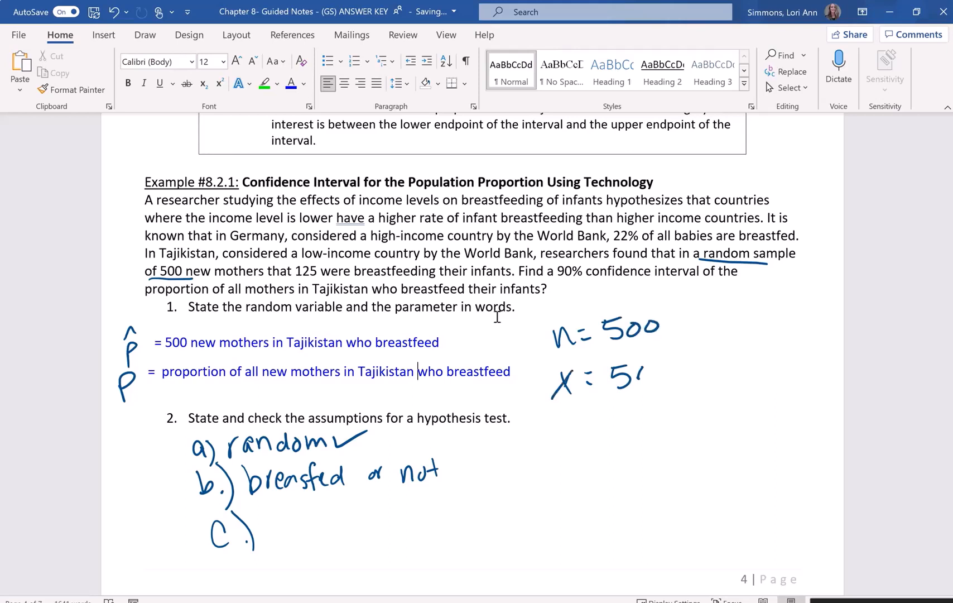
pyautogui.moveTo(641, 374)
pyautogui.mouseDown()
pyautogui.moveTo(623, 386)
pyautogui.moveTo(648, 382)
pyautogui.mouseUp()
pyautogui.moveTo(679, 358); pyautogui.dragTo(667, 360)
pyautogui.moveTo(667, 361); pyautogui.dragTo(677, 385)
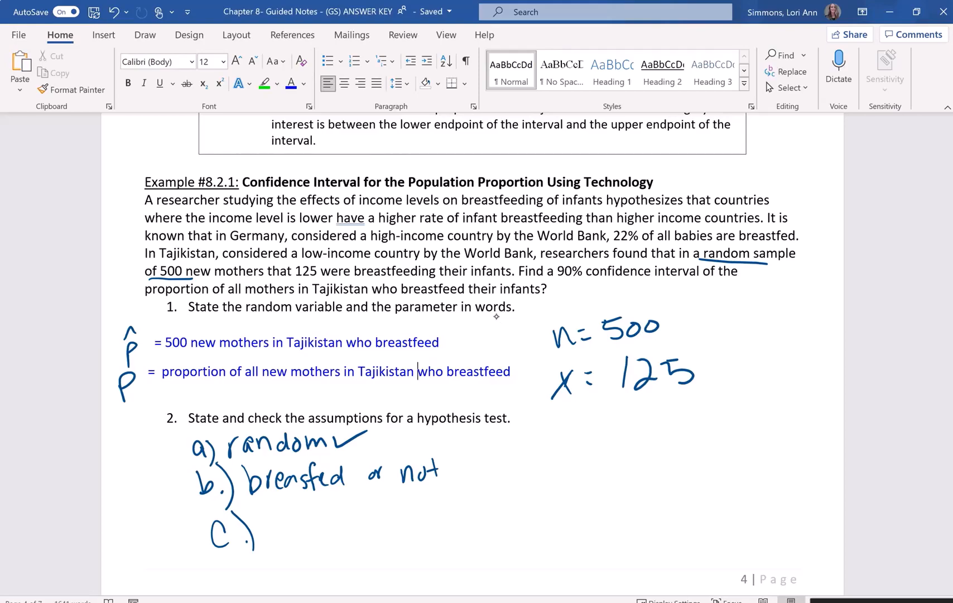
# - Check the p̂ formula in the steps box and handwrite p̂ = x/n below the x value
pyautogui.scroll(5, 496, 316)
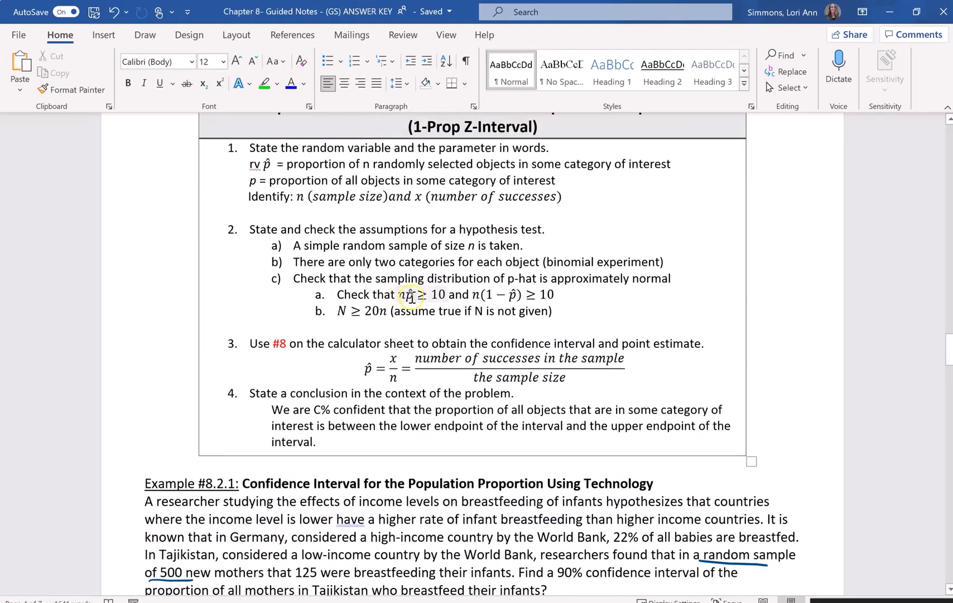
pyautogui.scroll(-1, 444, 346)
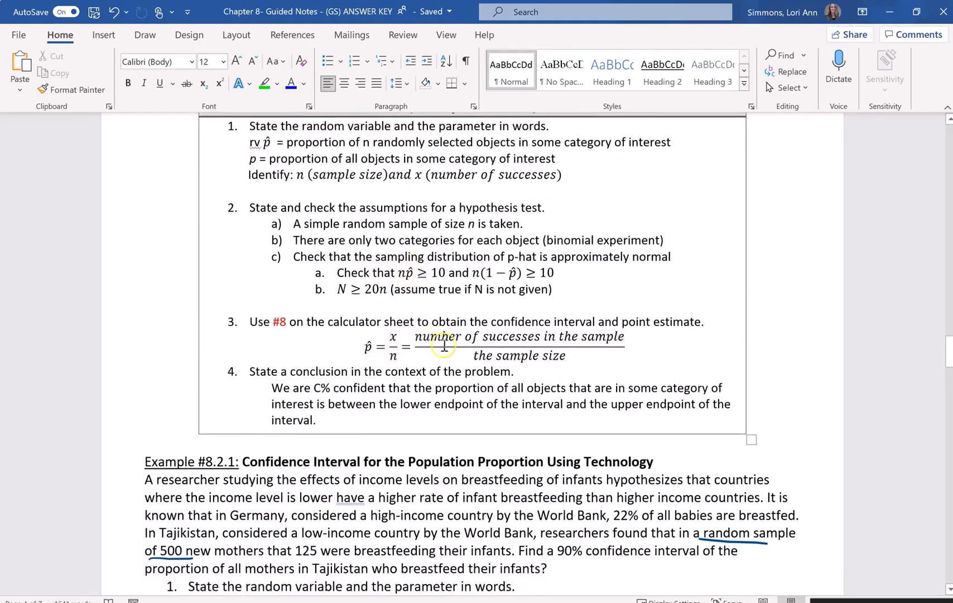
pyautogui.scroll(-4, 444, 346)
pyautogui.moveTo(619, 485)
pyautogui.mouseDown()
pyautogui.moveTo(622, 526)
pyautogui.moveTo(620, 501)
pyautogui.mouseUp()
pyautogui.moveTo(613, 477); pyautogui.dragTo(677, 466)
pyautogui.click(640, 473)
pyautogui.click(641, 480)
pyautogui.moveTo(676, 450); pyautogui.dragTo(664, 466)
pyautogui.moveTo(651, 474)
pyautogui.mouseDown()
pyautogui.moveTo(682, 469)
pyautogui.moveTo(684, 494)
pyautogui.mouseUp()
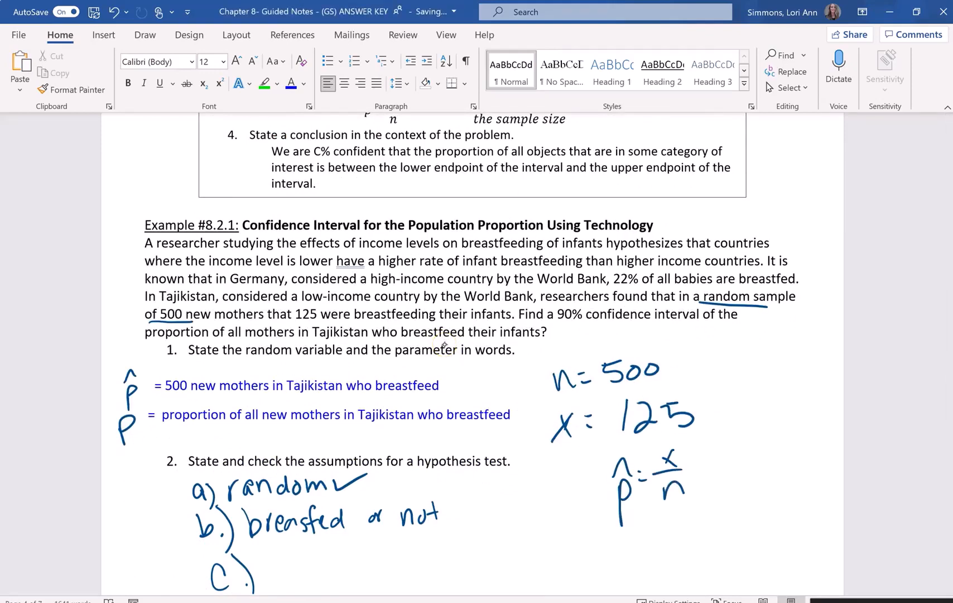
# - Extend the handwritten p̂ formula with = 125/500 = 0.25
pyautogui.moveTo(725, 453); pyautogui.dragTo(725, 464)
pyautogui.moveTo(729, 447); pyautogui.dragTo(765, 466)
pyautogui.moveTo(746, 476)
pyautogui.mouseDown()
pyautogui.moveTo(734, 482)
pyautogui.moveTo(738, 495)
pyautogui.moveTo(775, 487)
pyautogui.mouseUp()
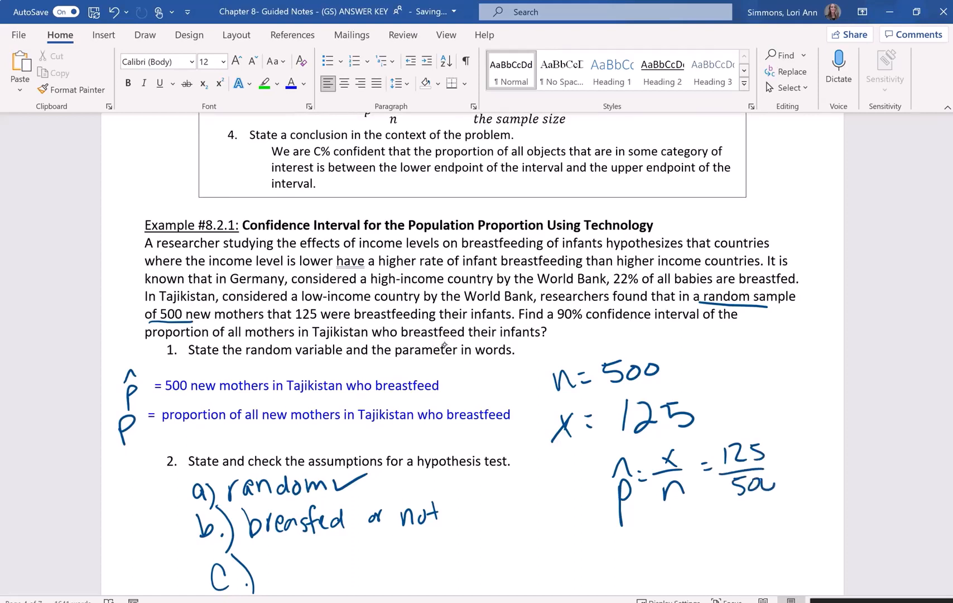
pyautogui.moveTo(804, 448); pyautogui.dragTo(824, 451)
pyautogui.click(809, 462)
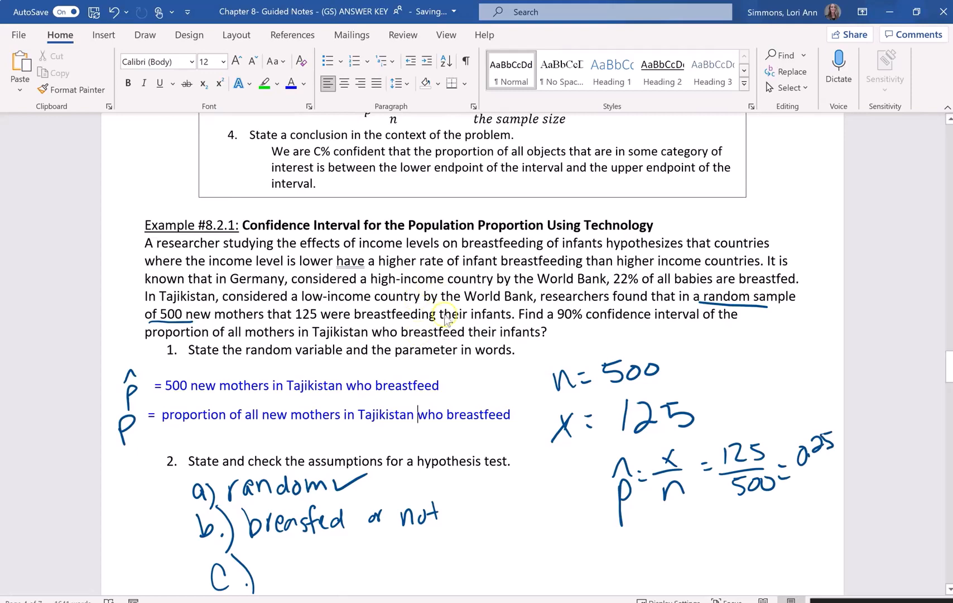
# - Handwrite 500(0.25) = 125 ≥ 10 with a check mark beside the assumption "c.)" label
pyautogui.scroll(-3, 445, 345)
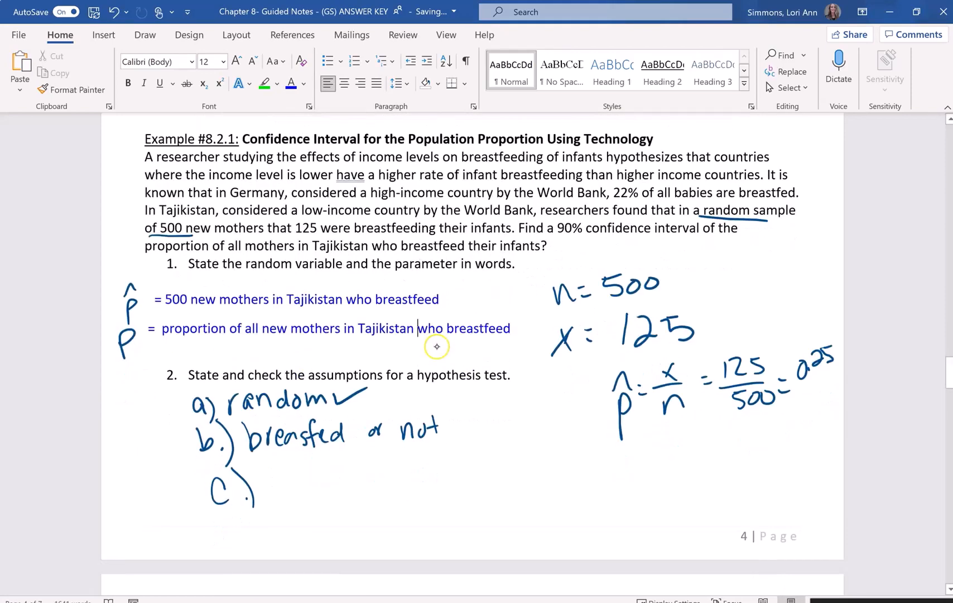
pyautogui.moveTo(265, 478)
pyautogui.mouseDown()
pyautogui.moveTo(280, 470)
pyautogui.moveTo(269, 500)
pyautogui.moveTo(284, 473)
pyautogui.mouseUp()
pyautogui.moveTo(301, 468)
pyautogui.mouseDown()
pyautogui.moveTo(296, 486)
pyautogui.moveTo(313, 490)
pyautogui.moveTo(322, 469)
pyautogui.moveTo(336, 484)
pyautogui.mouseUp()
pyautogui.click(327, 482)
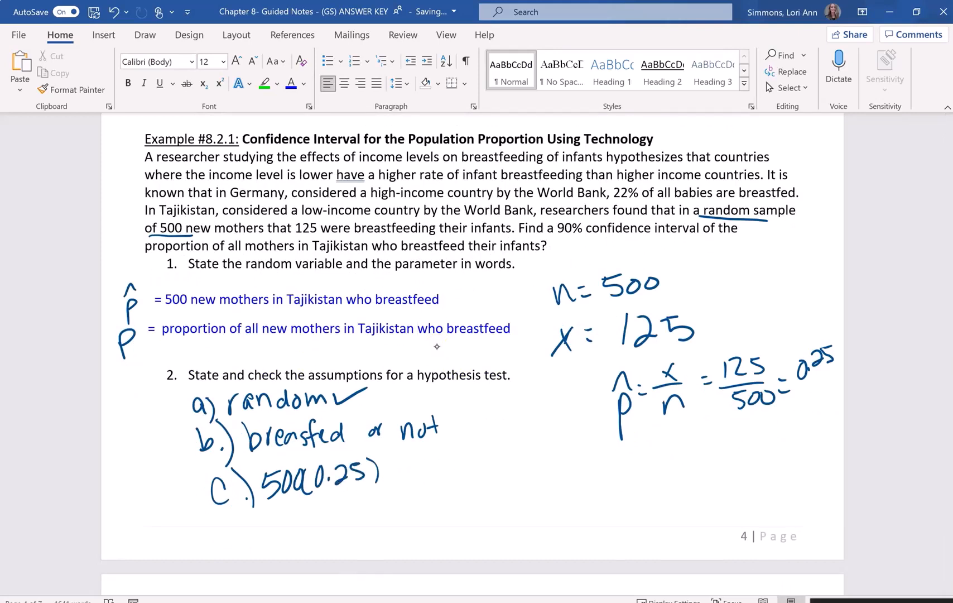
pyautogui.moveTo(423, 458); pyautogui.dragTo(421, 474)
pyautogui.moveTo(431, 458); pyautogui.dragTo(457, 473)
pyautogui.moveTo(477, 453)
pyautogui.mouseDown()
pyautogui.moveTo(488, 458)
pyautogui.moveTo(478, 468)
pyautogui.mouseUp()
pyautogui.moveTo(476, 474); pyautogui.dragTo(502, 469)
pyautogui.moveTo(516, 446); pyautogui.dragTo(551, 440)
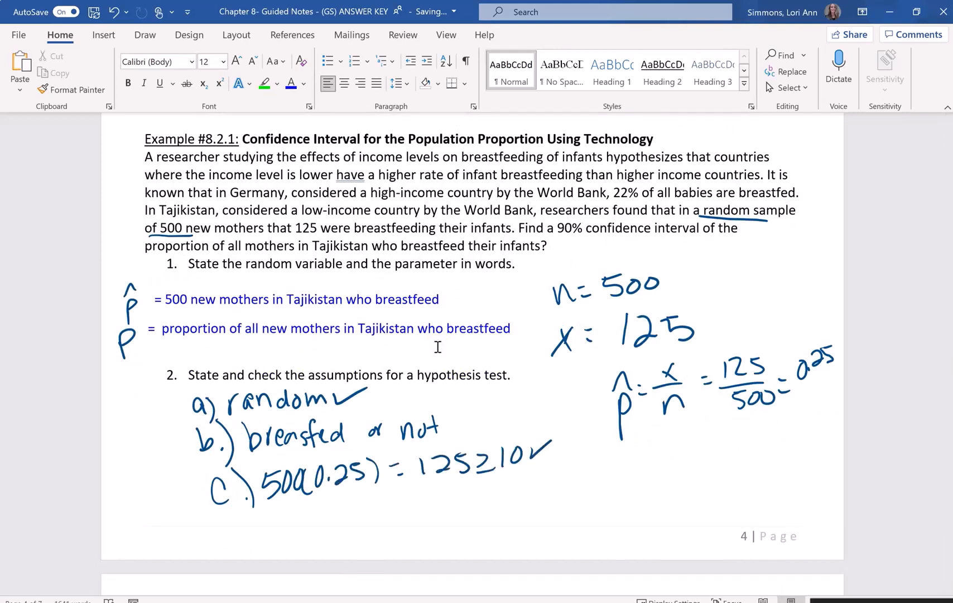
# - Handwrite 500(1-0.25) = 375 ≥ 10 with a check mark on the line below the first assumption c check
pyautogui.moveTo(277, 517)
pyautogui.mouseDown()
pyautogui.moveTo(293, 524)
pyautogui.moveTo(283, 535)
pyautogui.mouseUp()
pyautogui.moveTo(307, 512); pyautogui.dragTo(306, 512)
pyautogui.moveTo(318, 510)
pyautogui.mouseDown()
pyautogui.moveTo(314, 519)
pyautogui.moveTo(318, 510)
pyautogui.mouseUp()
pyautogui.moveTo(338, 500); pyautogui.dragTo(336, 526)
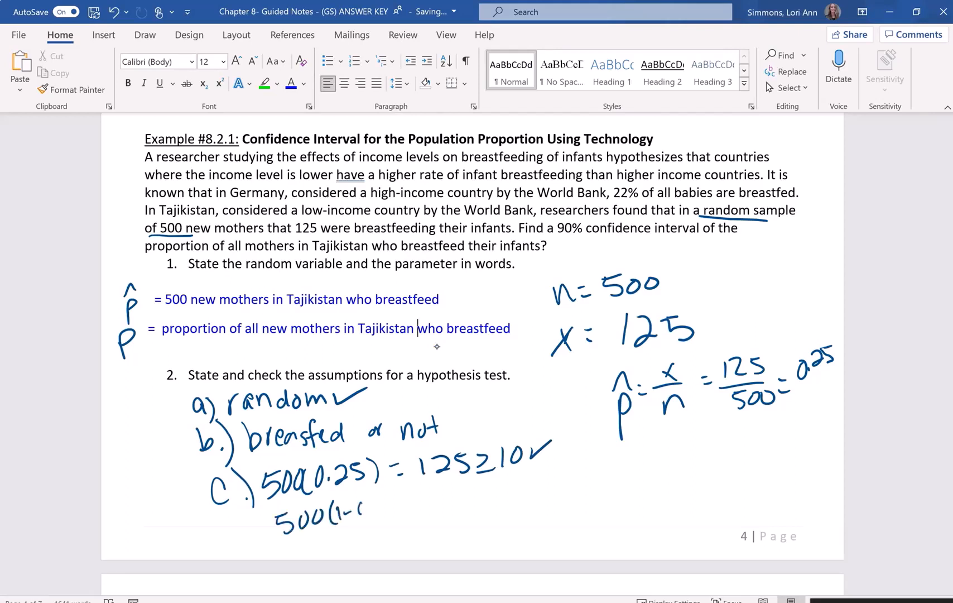
pyautogui.moveTo(395, 494); pyautogui.dragTo(397, 514)
pyautogui.moveTo(406, 503); pyautogui.dragTo(437, 515)
pyautogui.moveTo(453, 497)
pyautogui.mouseDown()
pyautogui.moveTo(466, 494)
pyautogui.moveTo(474, 511)
pyautogui.moveTo(549, 475)
pyautogui.mouseUp()
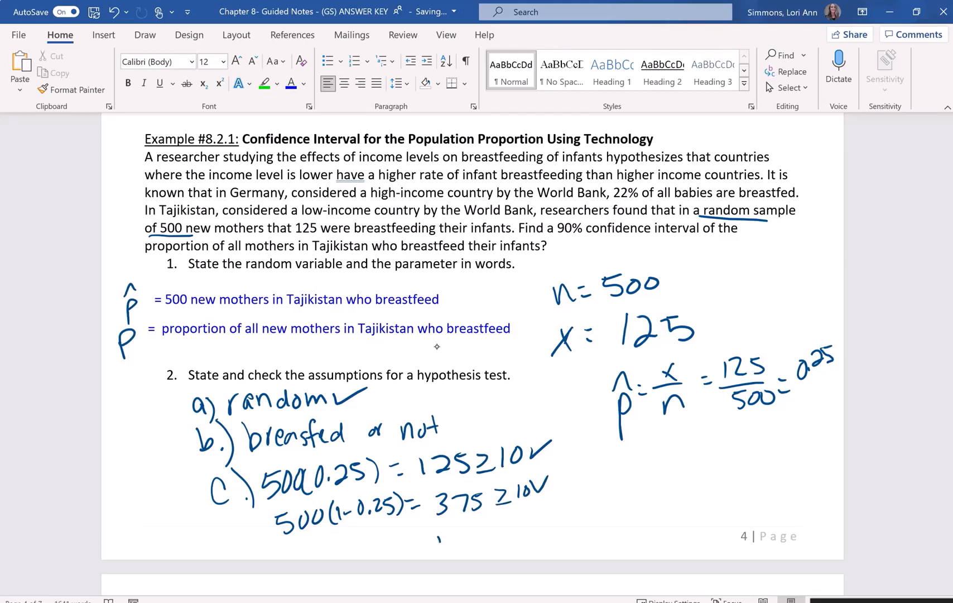
# - Handwrite N ≥ 20(500) and N ≥ 10,000 with a check mark below the 375 ≥ 10 line
pyautogui.moveTo(438, 538)
pyautogui.mouseDown()
pyautogui.moveTo(456, 549)
pyautogui.moveTo(508, 546)
pyautogui.moveTo(517, 522)
pyautogui.moveTo(538, 534)
pyautogui.mouseUp()
pyautogui.moveTo(552, 512)
pyautogui.mouseDown()
pyautogui.moveTo(578, 558)
pyautogui.moveTo(590, 550)
pyautogui.mouseUp()
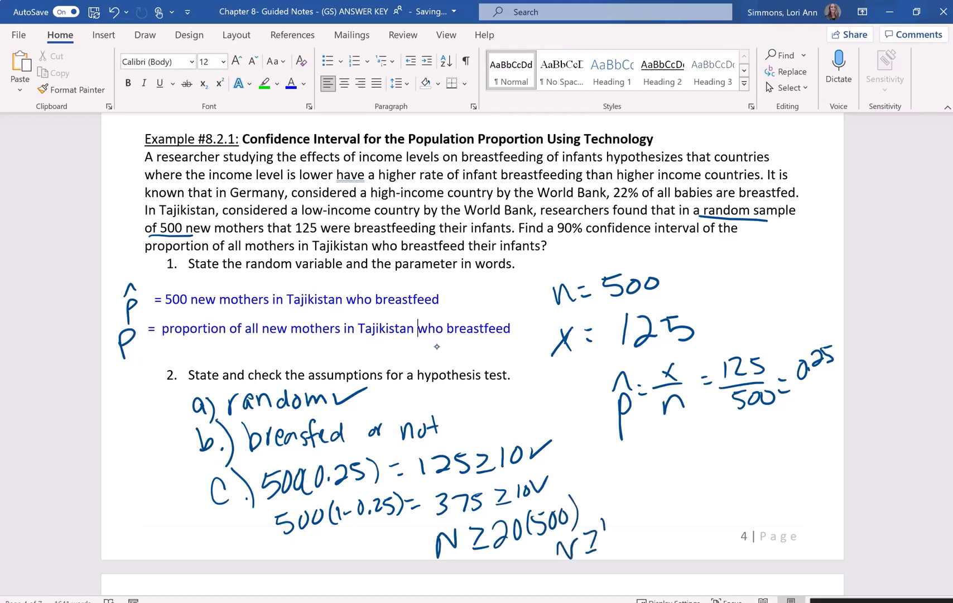
pyautogui.moveTo(636, 516); pyautogui.dragTo(636, 518)
pyautogui.moveTo(644, 515)
pyautogui.mouseDown()
pyautogui.moveTo(644, 528)
pyautogui.moveTo(682, 485)
pyautogui.mouseUp()
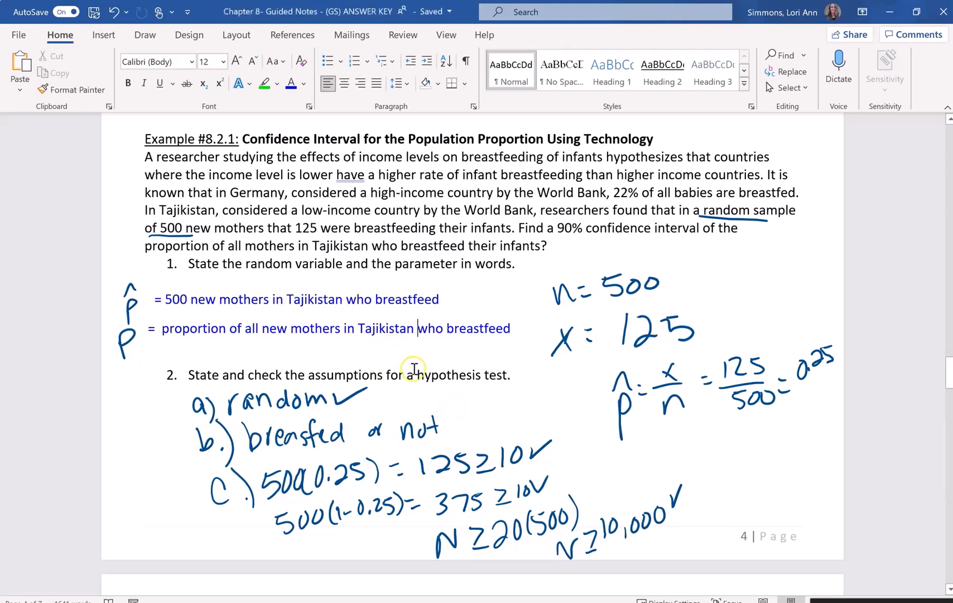
# - Read question 3 in the notes and look up #8, the one-proportion confidence interval, in the Calculator Sheet document
pyautogui.scroll(-5, 414, 368)
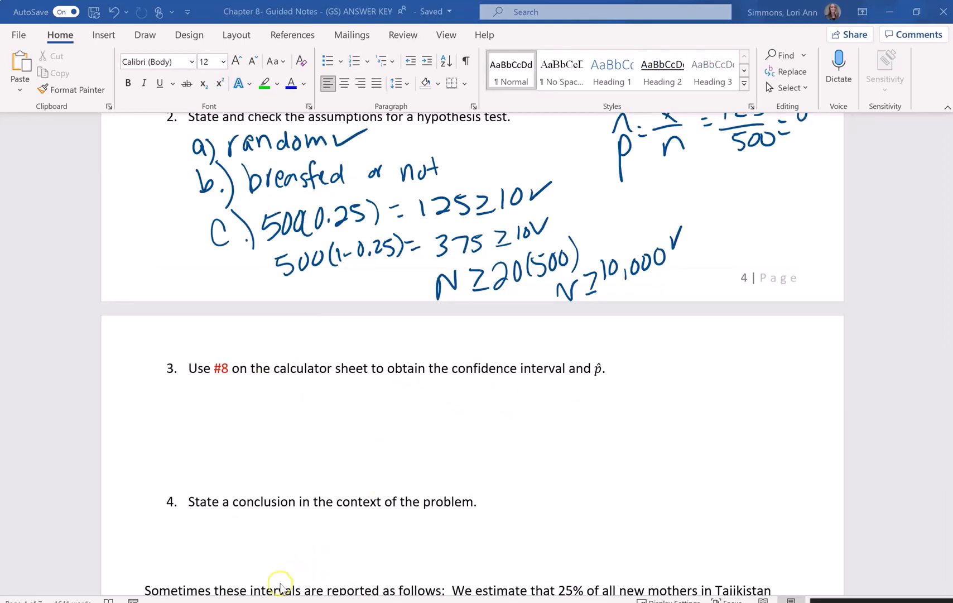
pyautogui.moveTo(279, 597)
pyautogui.click(101, 537)
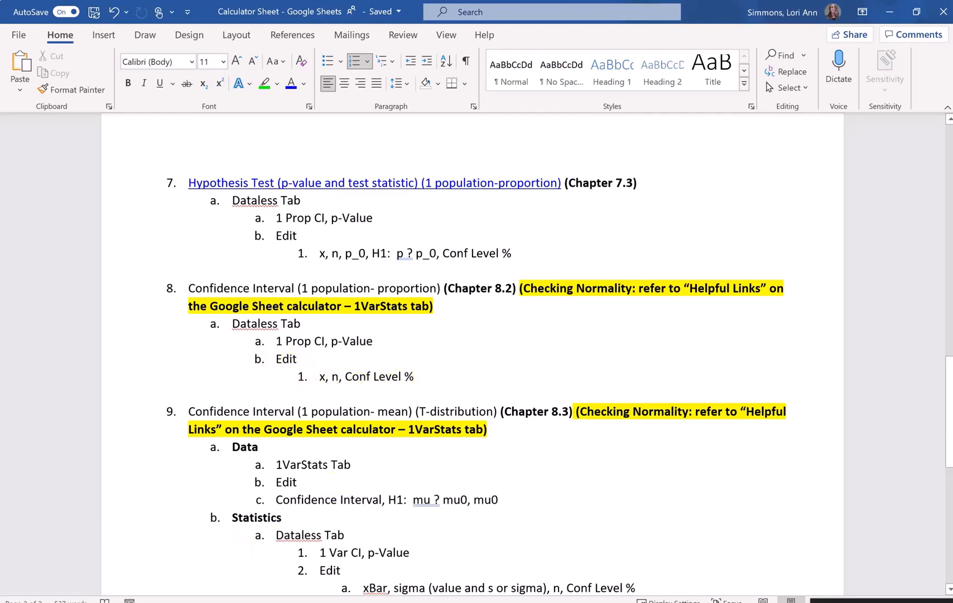
# - Switch to the Statistics Calculations spreadsheet, check x and n under 1 Prop CI, and set its Conf Level % to 90
pyautogui.hotkey('alt', 'Tab')
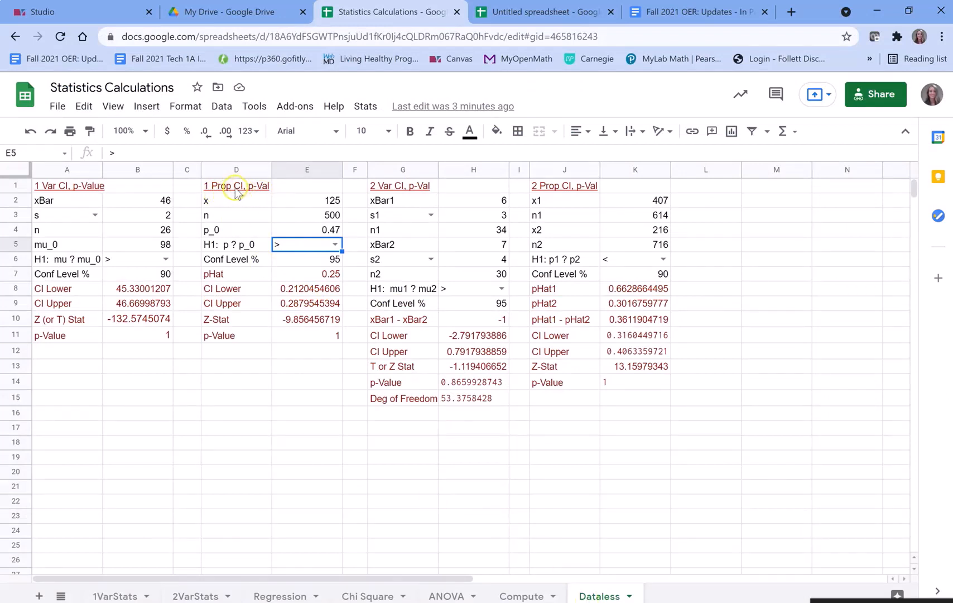
pyautogui.click(287, 200)
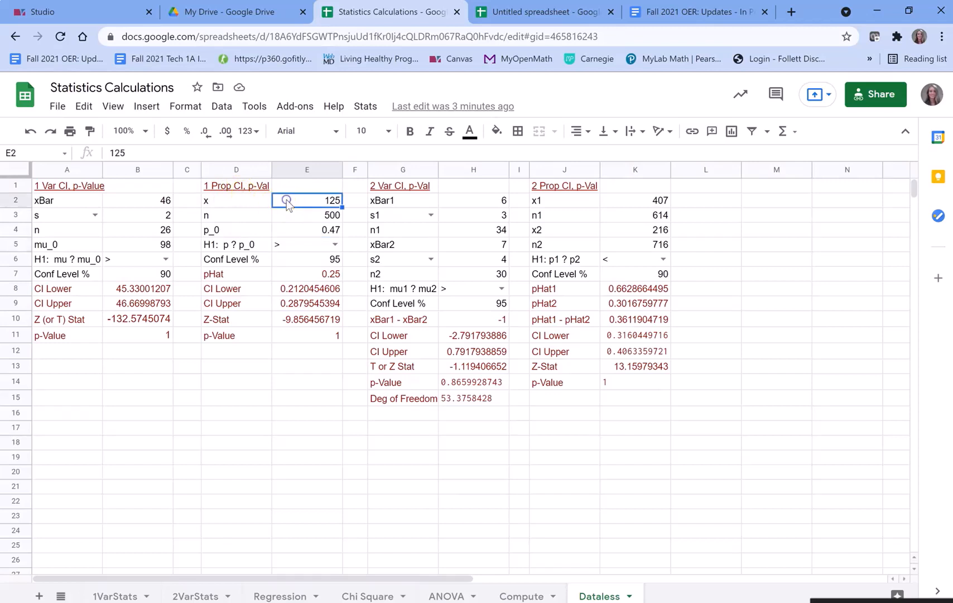
pyautogui.click(316, 219)
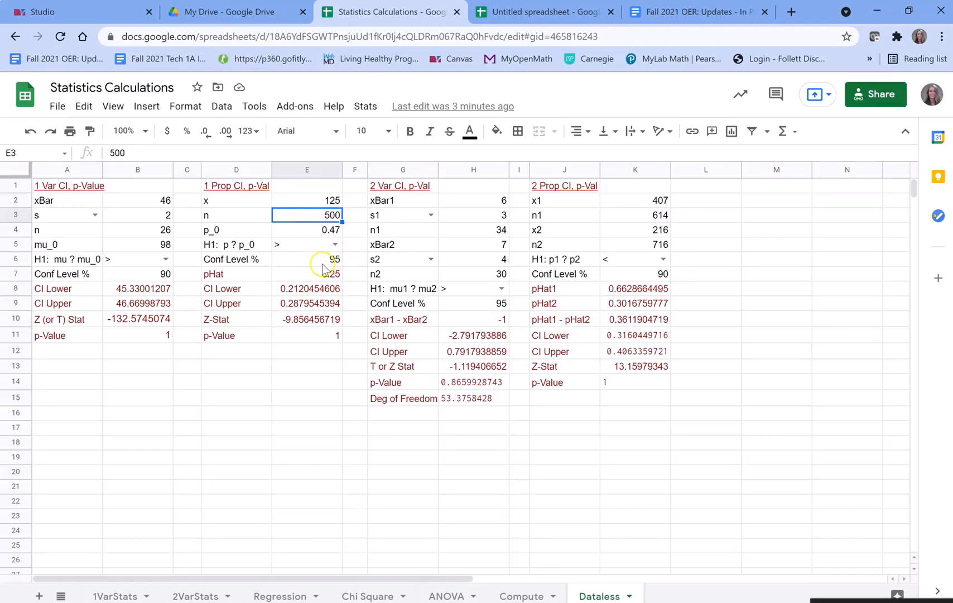
pyautogui.click(323, 261)
pyautogui.write('90')
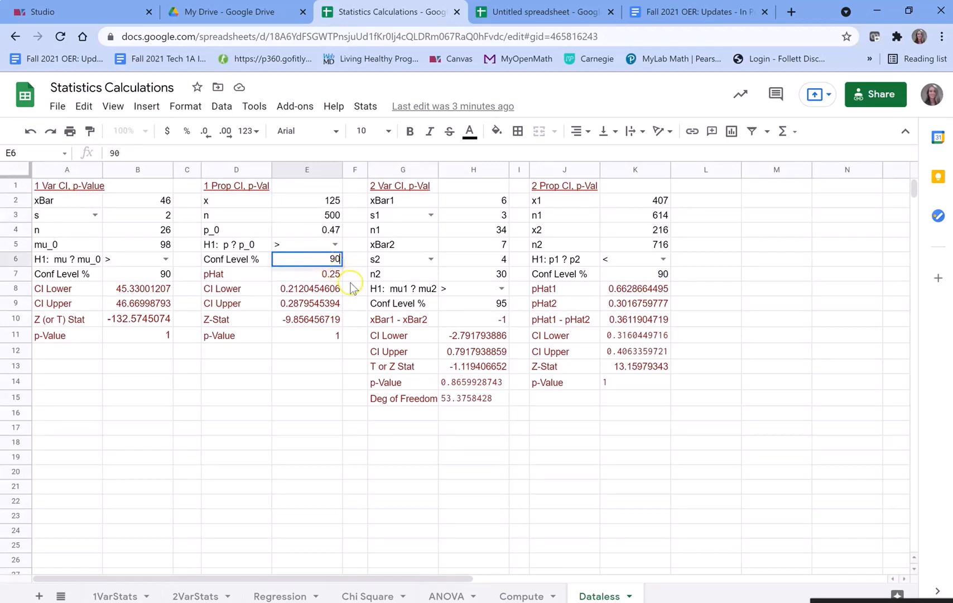
pyautogui.press('Return')
# - Examine the p_0 and H1 rows and the CI Lower and CI Upper results in the 1 Prop CI block
pyautogui.click(315, 230)
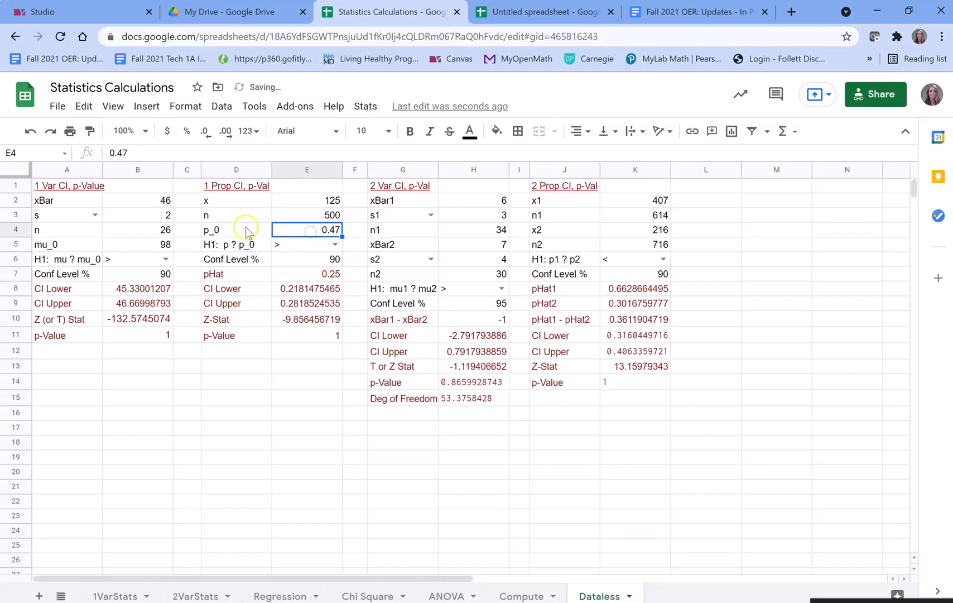
pyautogui.moveTo(235, 230); pyautogui.dragTo(311, 248)
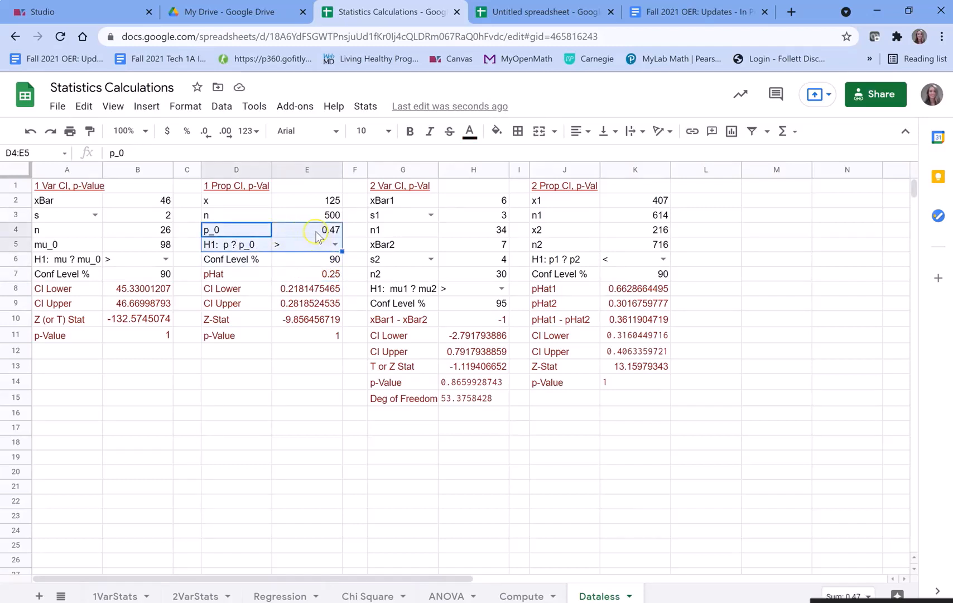
pyautogui.moveTo(250, 288); pyautogui.dragTo(316, 307)
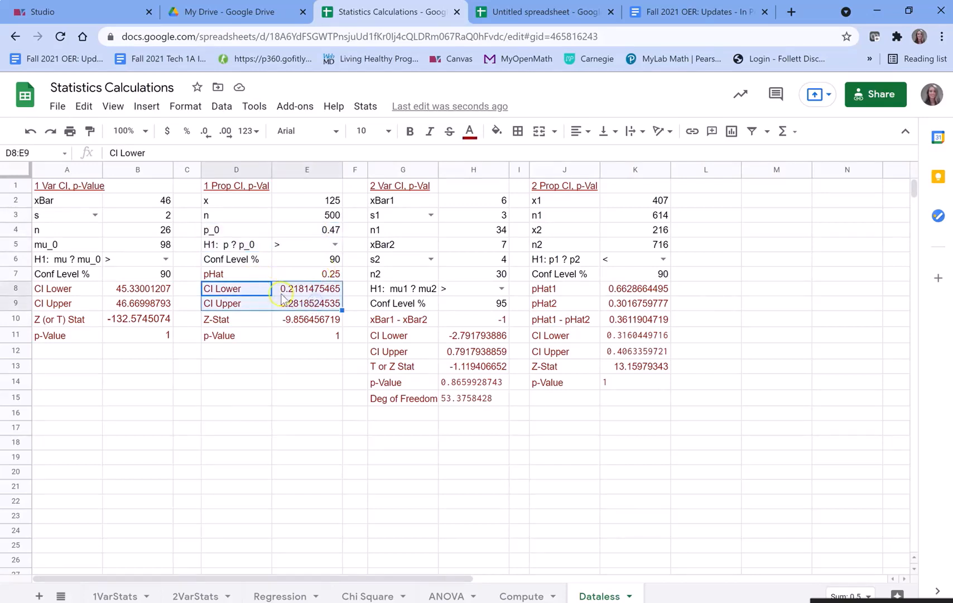
# - Clear the p_0 value in the 1 Prop CI block and set its H1 comparison to "Not ="
pyautogui.click(323, 217)
pyautogui.click(325, 234)
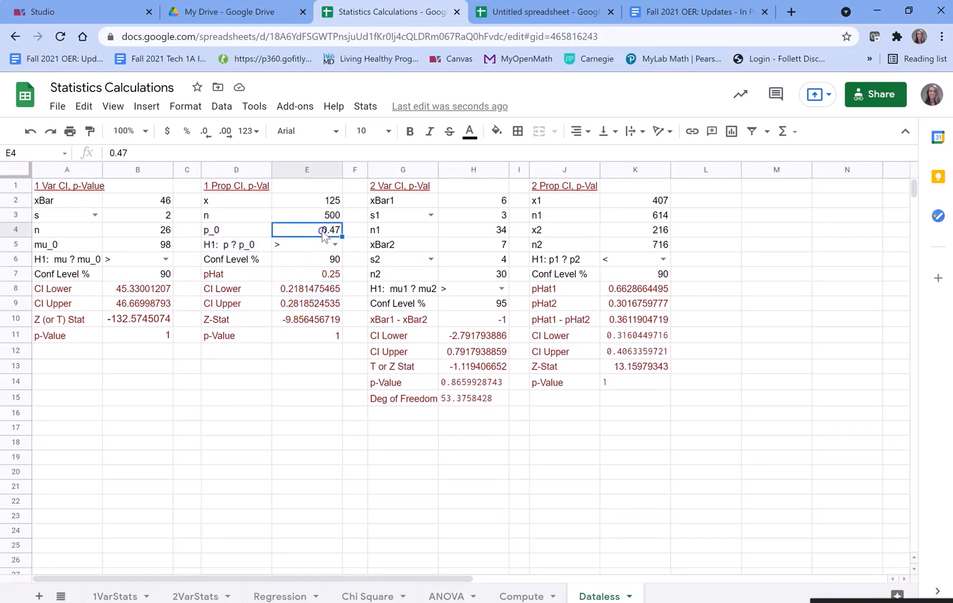
pyautogui.press('Delete')
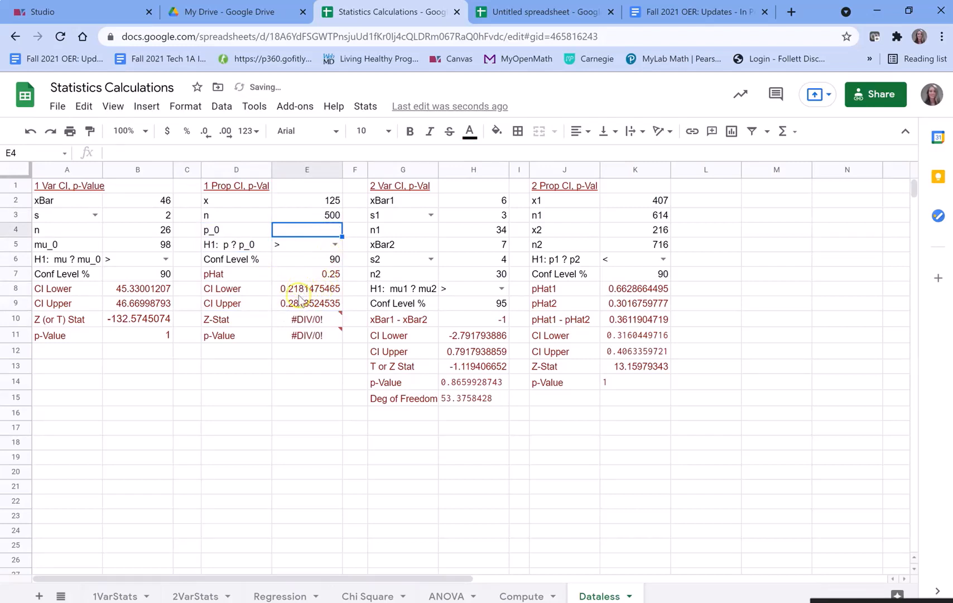
pyautogui.click(330, 245)
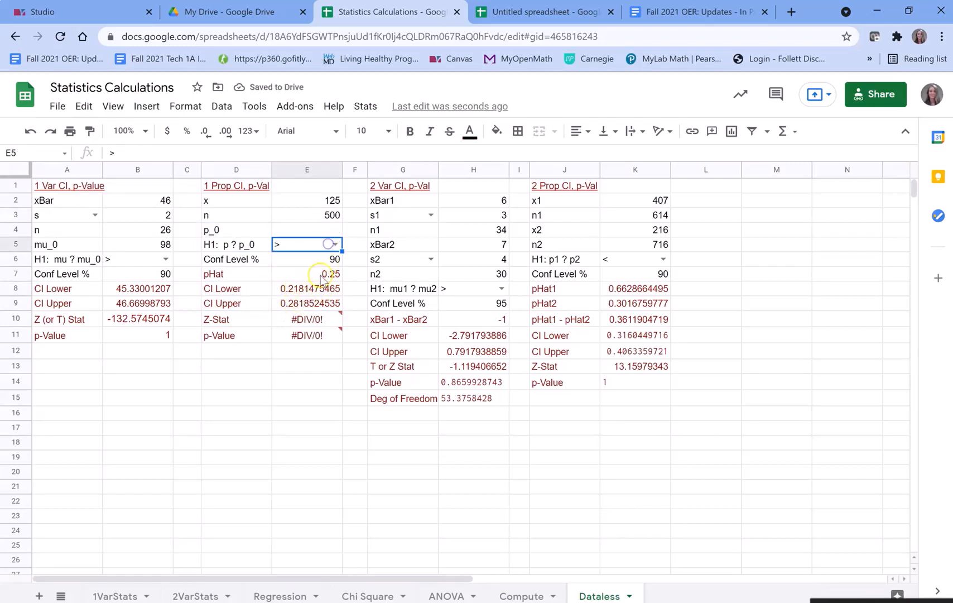
pyautogui.click(335, 244)
pyautogui.click(302, 294)
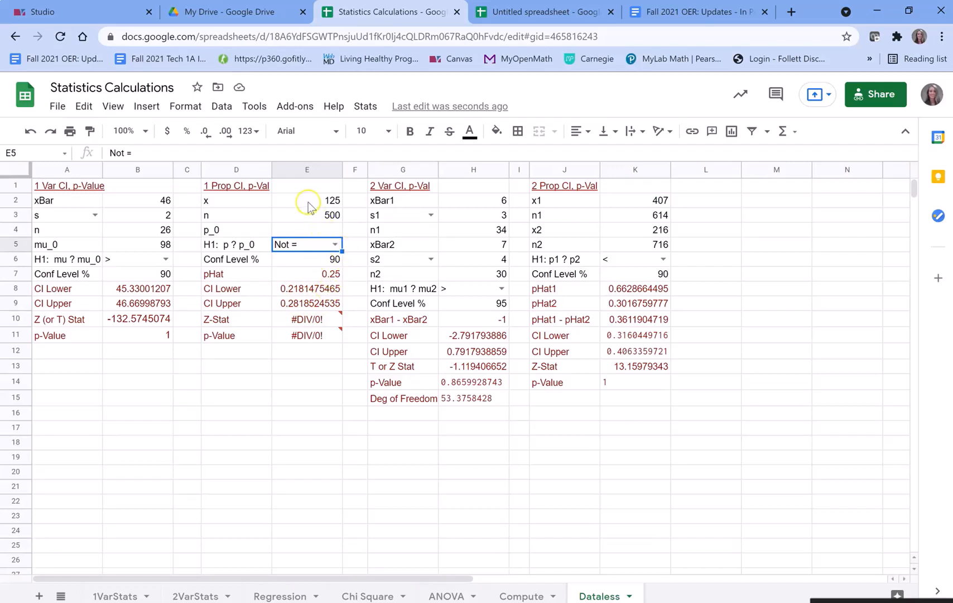
# - Review the 1 Prop CI inputs and the pHat result, and switch back to the Chapter 8 guided notes in Word
pyautogui.moveTo(309, 207); pyautogui.dragTo(340, 268)
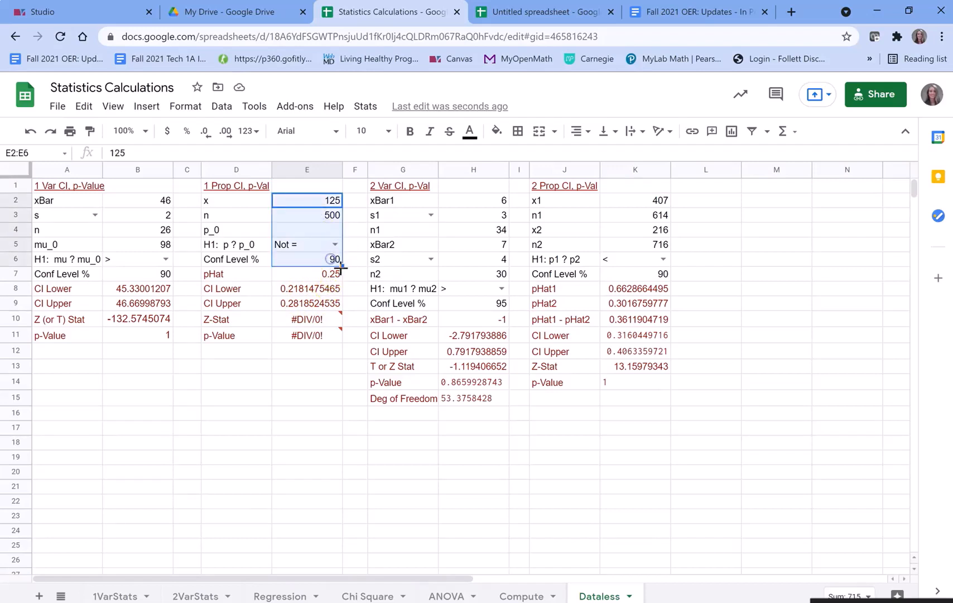
pyautogui.click(338, 274)
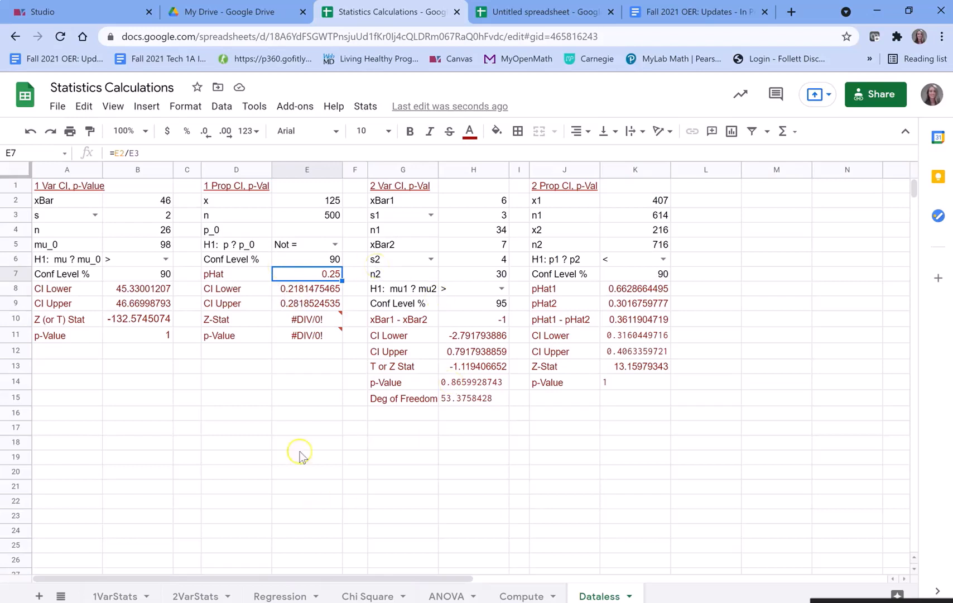
pyautogui.click(238, 602)
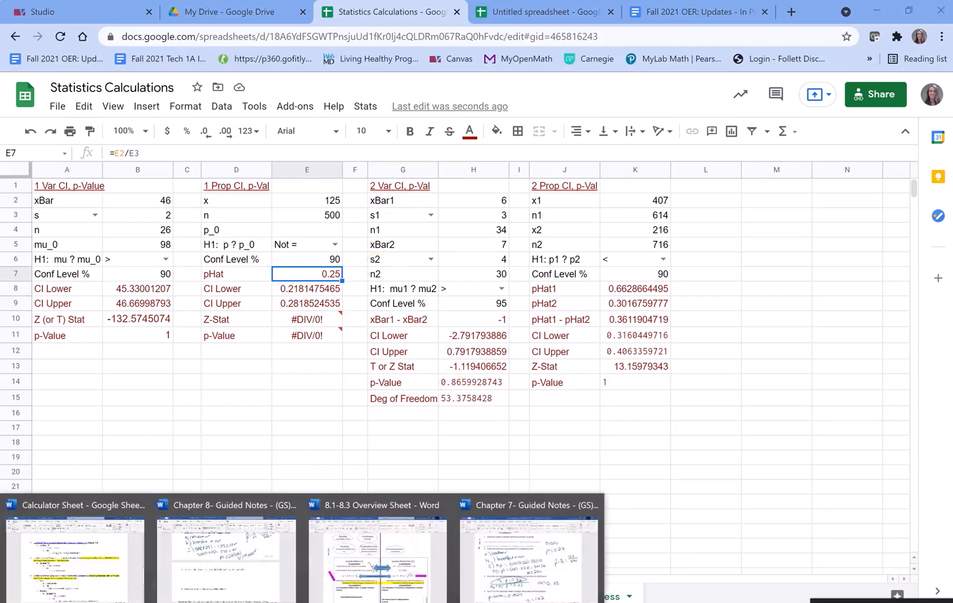
pyautogui.click(216, 586)
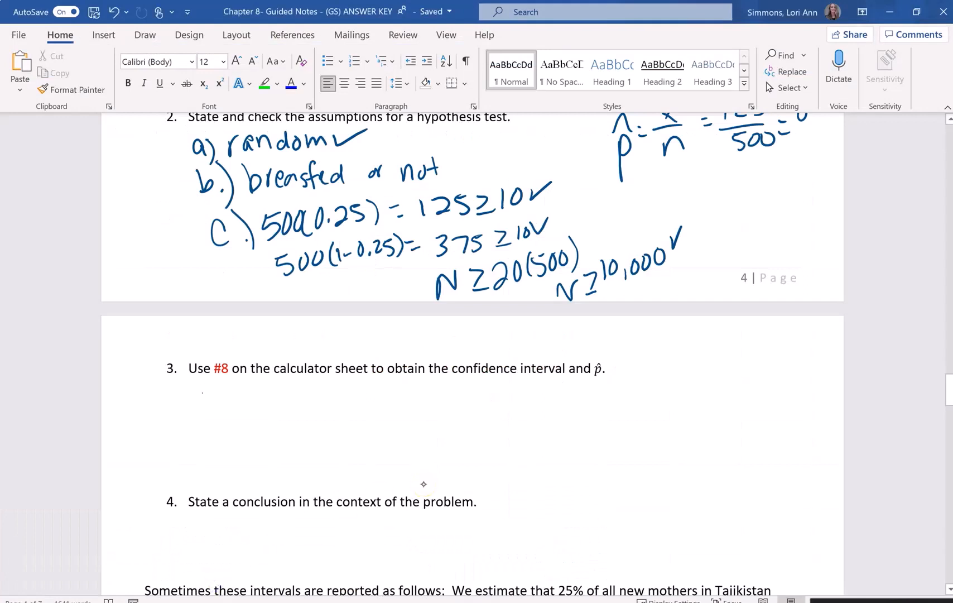
# - Handwrite CI: (0.218, 0.282) below question 3
pyautogui.moveTo(207, 386)
pyautogui.mouseDown()
pyautogui.moveTo(207, 417)
pyautogui.moveTo(232, 415)
pyautogui.mouseUp()
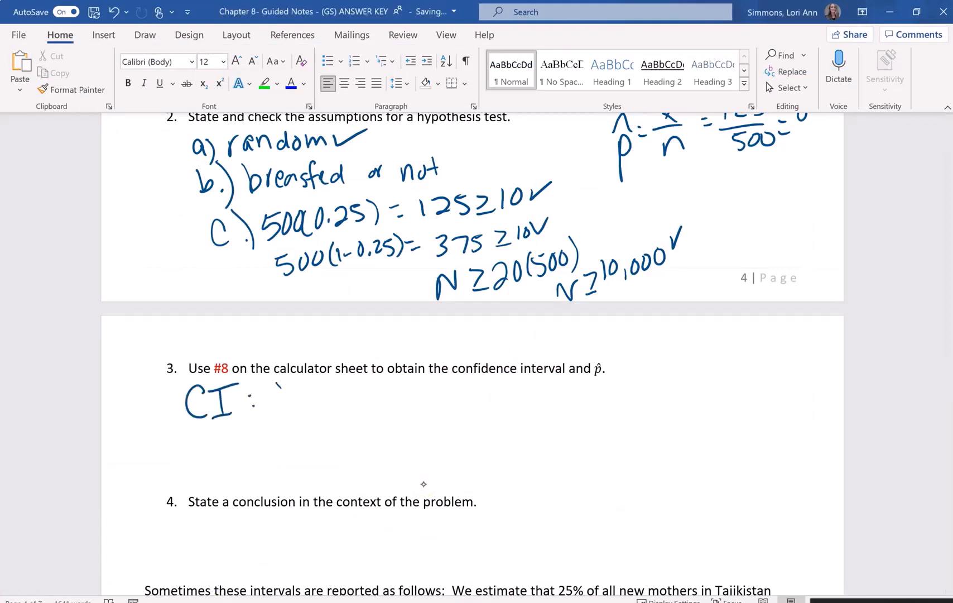
pyautogui.moveTo(279, 382)
pyautogui.mouseDown()
pyautogui.moveTo(271, 420)
pyautogui.moveTo(298, 394)
pyautogui.moveTo(347, 409)
pyautogui.mouseUp()
pyautogui.click(317, 411)
pyautogui.moveTo(355, 386); pyautogui.dragTo(358, 408)
pyautogui.moveTo(364, 386)
pyautogui.mouseDown()
pyautogui.moveTo(415, 385)
pyautogui.moveTo(478, 403)
pyautogui.moveTo(494, 393)
pyautogui.moveTo(549, 416)
pyautogui.mouseUp()
pyautogui.click(461, 401)
# - Handwrite p̂ = 0.25 below the confidence interval
pyautogui.moveTo(317, 465)
pyautogui.mouseDown()
pyautogui.moveTo(320, 480)
pyautogui.moveTo(342, 457)
pyautogui.moveTo(371, 459)
pyautogui.moveTo(383, 449)
pyautogui.mouseUp()
pyautogui.click(351, 459)
pyautogui.click(353, 467)
pyautogui.click(406, 460)
pyautogui.moveTo(414, 445)
pyautogui.mouseDown()
pyautogui.moveTo(422, 440)
pyautogui.moveTo(436, 454)
pyautogui.mouseUp()
pyautogui.moveTo(448, 440); pyautogui.dragTo(446, 461)
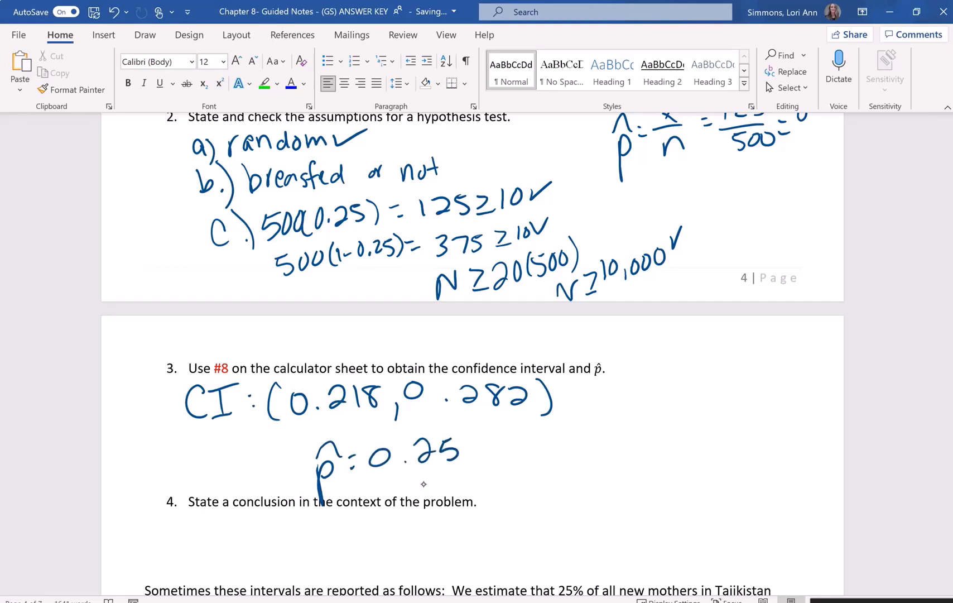
# - Handwrite the inequality form 0.218 < p < 0.282 beside the interval and p̂ answers
pyautogui.moveTo(559, 445)
pyautogui.mouseDown()
pyautogui.moveTo(597, 454)
pyautogui.moveTo(620, 420)
pyautogui.moveTo(676, 437)
pyautogui.moveTo(671, 420)
pyautogui.mouseUp()
pyautogui.click(578, 459)
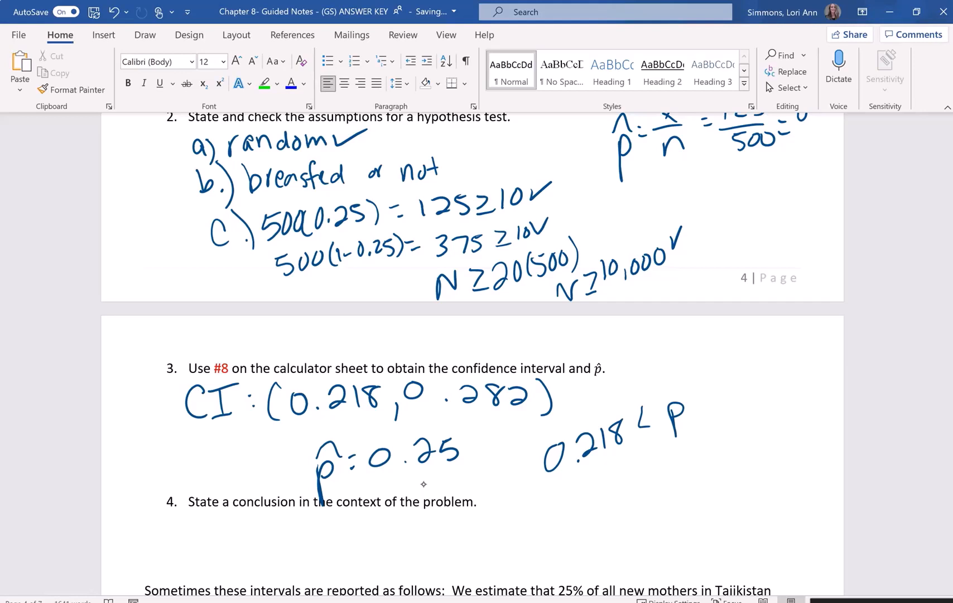
pyautogui.moveTo(728, 370)
pyautogui.mouseDown()
pyautogui.moveTo(768, 369)
pyautogui.moveTo(780, 352)
pyautogui.mouseUp()
pyautogui.moveTo(793, 352); pyautogui.dragTo(806, 345)
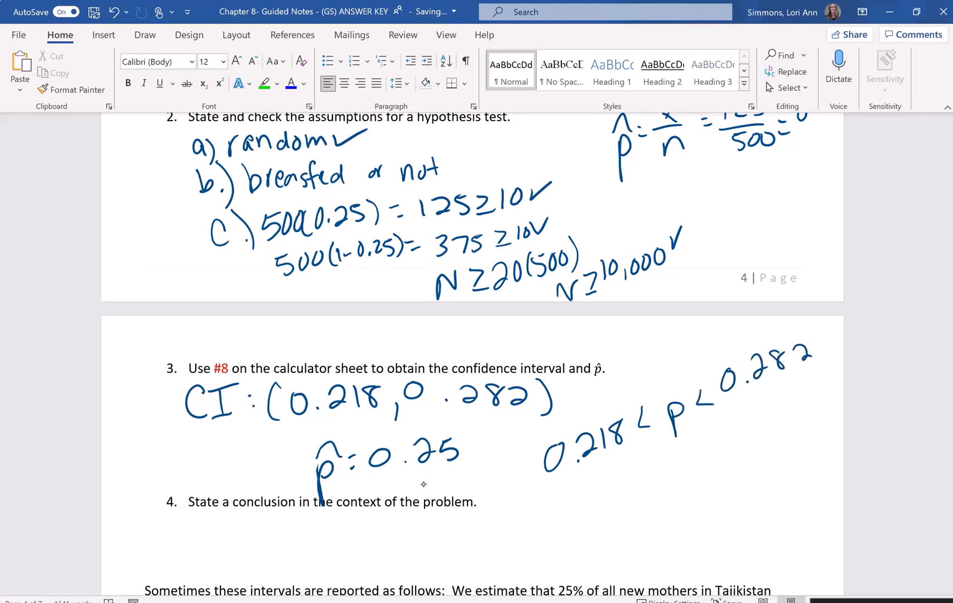
# - Draw arrows from the interval's endpoints to the matching values in the inequality and underline its p
pyautogui.moveTo(366, 410)
pyautogui.mouseDown()
pyautogui.moveTo(557, 433)
pyautogui.moveTo(682, 354)
pyautogui.moveTo(743, 357)
pyautogui.mouseUp()
pyautogui.moveTo(729, 347); pyautogui.dragTo(745, 358)
pyautogui.moveTo(676, 436); pyautogui.dragTo(715, 416)
pyautogui.moveTo(659, 441); pyautogui.dragTo(722, 415)
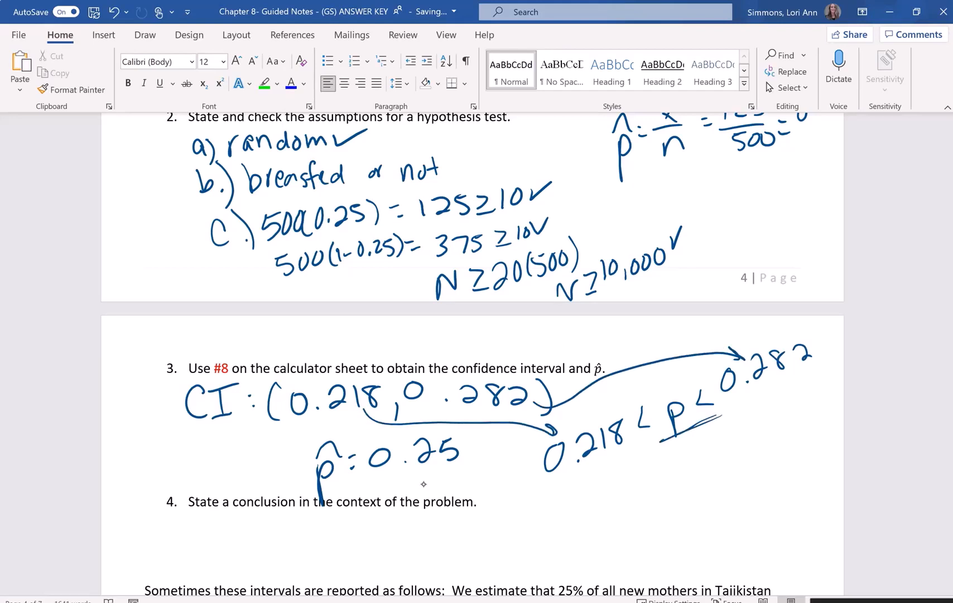
# - Draw label lines above the interval's endpoints, marking 0.218 as LB and 0.282 as UB, and scratch out the misplaced UB
pyautogui.moveTo(340, 350); pyautogui.dragTo(328, 385)
pyautogui.moveTo(318, 334); pyautogui.dragTo(333, 331)
pyautogui.moveTo(495, 348); pyautogui.dragTo(483, 381)
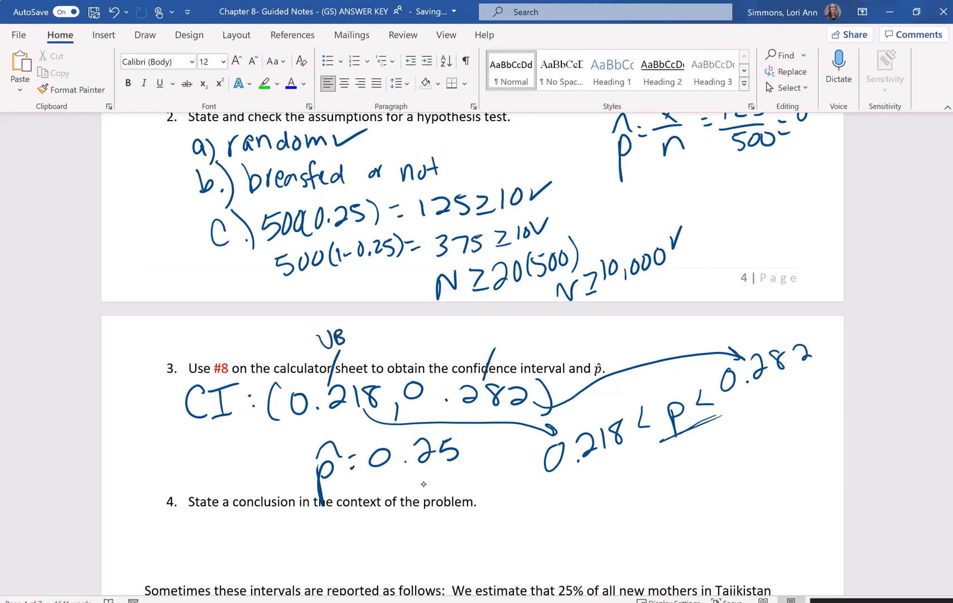
pyautogui.moveTo(316, 338)
pyautogui.mouseDown()
pyautogui.moveTo(349, 332)
pyautogui.moveTo(372, 344)
pyautogui.mouseUp()
pyautogui.moveTo(376, 331); pyautogui.dragTo(376, 345)
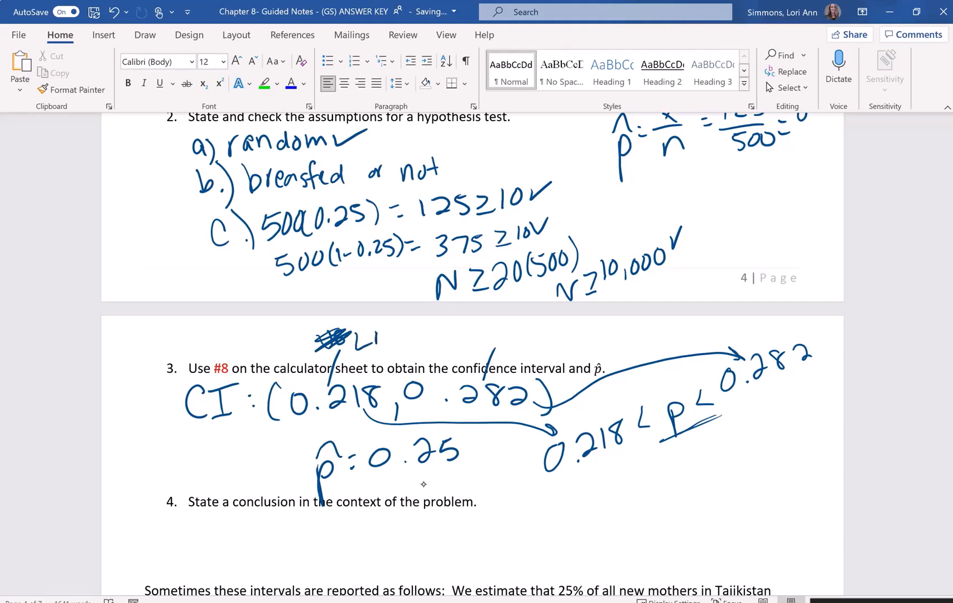
pyautogui.moveTo(517, 328); pyautogui.dragTo(519, 344)
# - Handwrite "lower bound" beside the LB label and "upper bound" beside the UB label
pyautogui.moveTo(207, 331); pyautogui.dragTo(207, 350)
pyautogui.moveTo(208, 337)
pyautogui.mouseDown()
pyautogui.moveTo(211, 351)
pyautogui.moveTo(245, 333)
pyautogui.mouseUp()
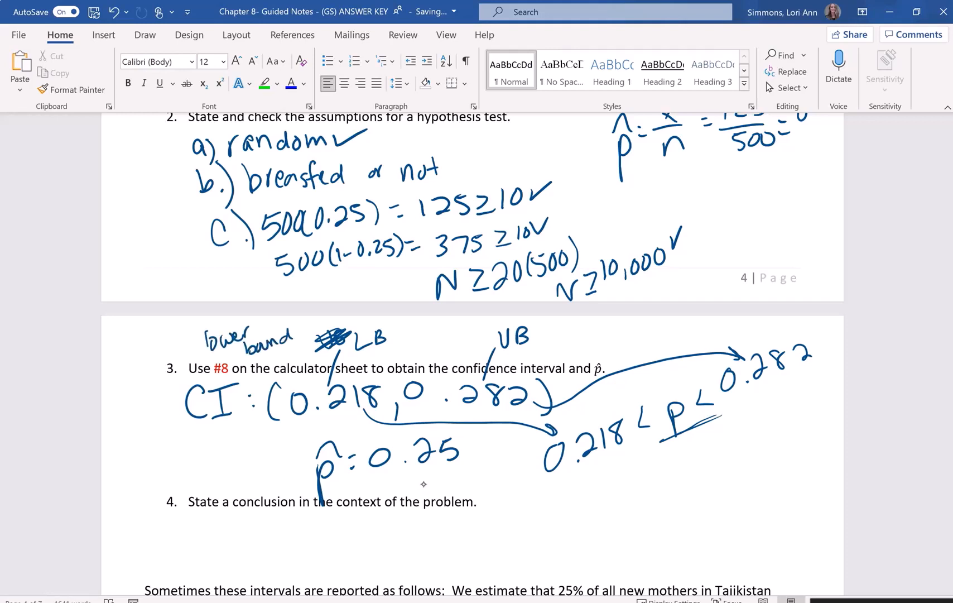
pyautogui.moveTo(555, 338)
pyautogui.mouseDown()
pyautogui.moveTo(592, 330)
pyautogui.moveTo(595, 349)
pyautogui.mouseUp()
pyautogui.moveTo(603, 341); pyautogui.dragTo(625, 342)
pyautogui.moveTo(630, 337); pyautogui.dragTo(633, 341)
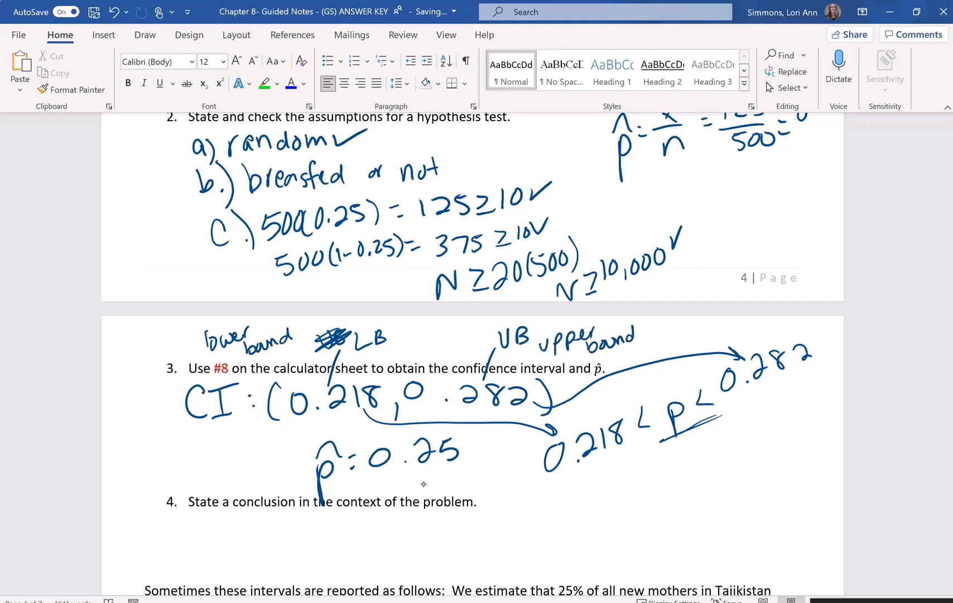
# - Begin the answer to question 4: "We are 90% confident that the proportion of all new mothers in Tajikistan who breastfeed their infants is between"
pyautogui.click(213, 537)
pyautogui.write('We are 90% con')
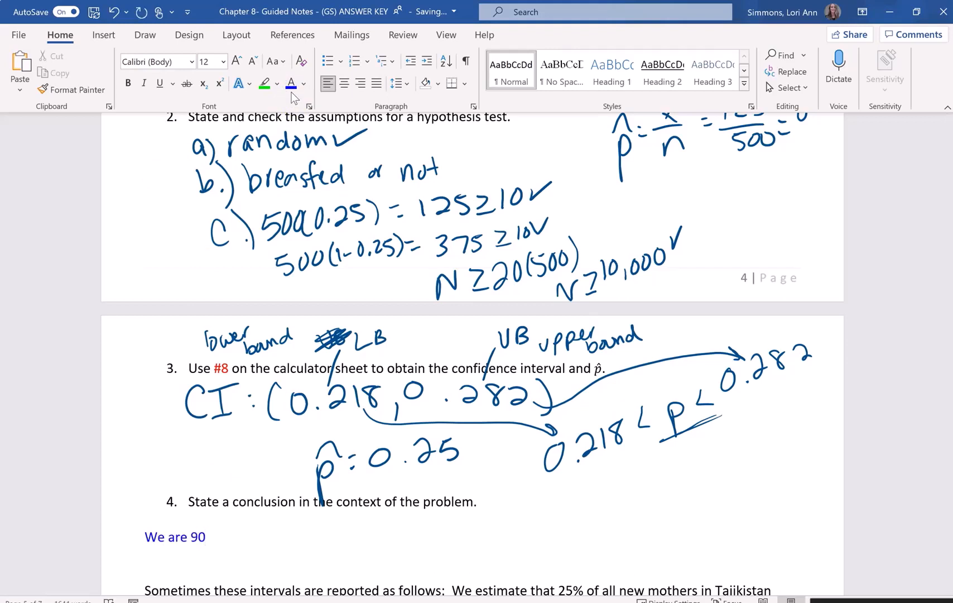
pyautogui.write('fident')
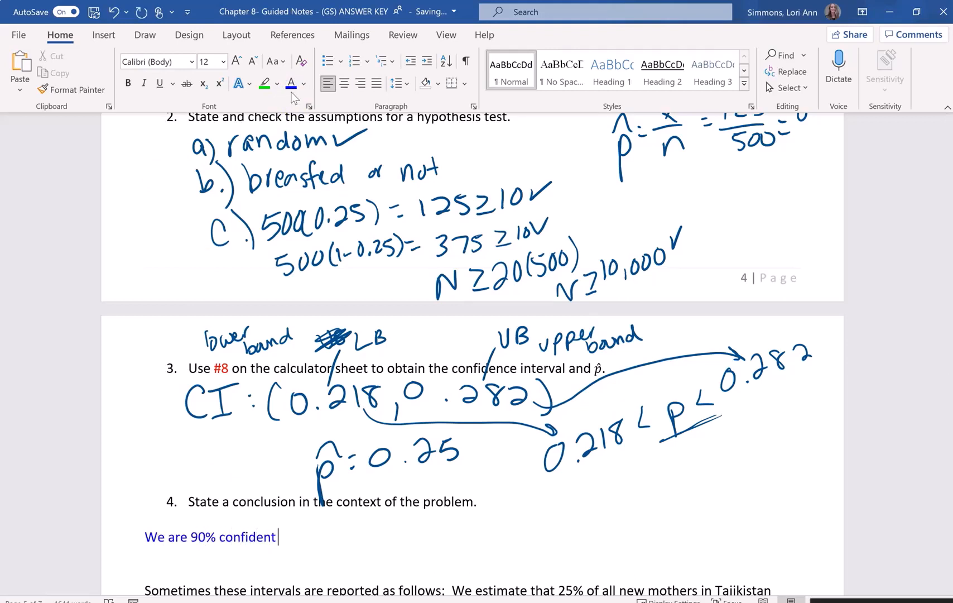
pyautogui.write(' that the proporti')
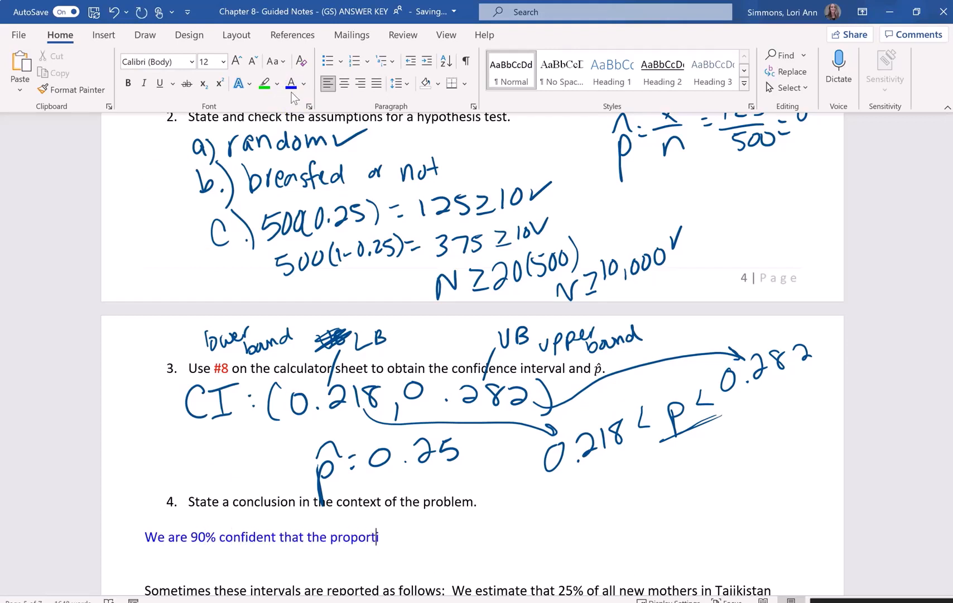
pyautogui.write('on of all new m')
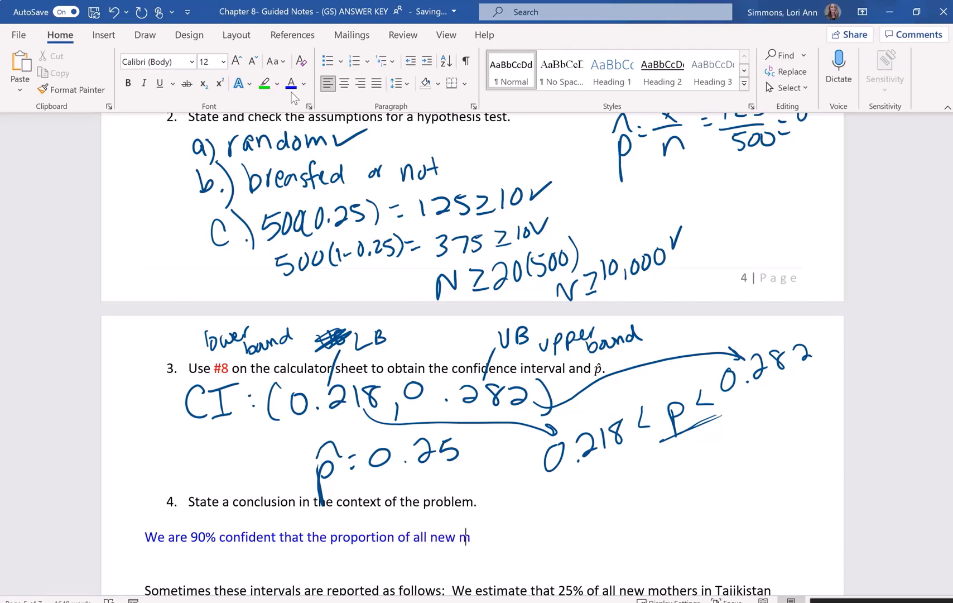
pyautogui.write('others in Taj')
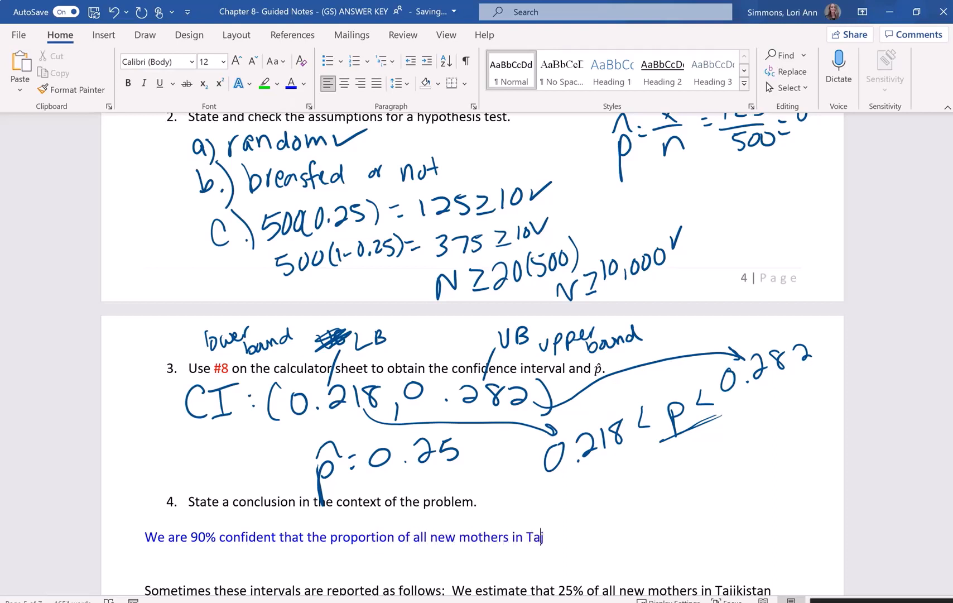
pyautogui.write('ikistan who bre')
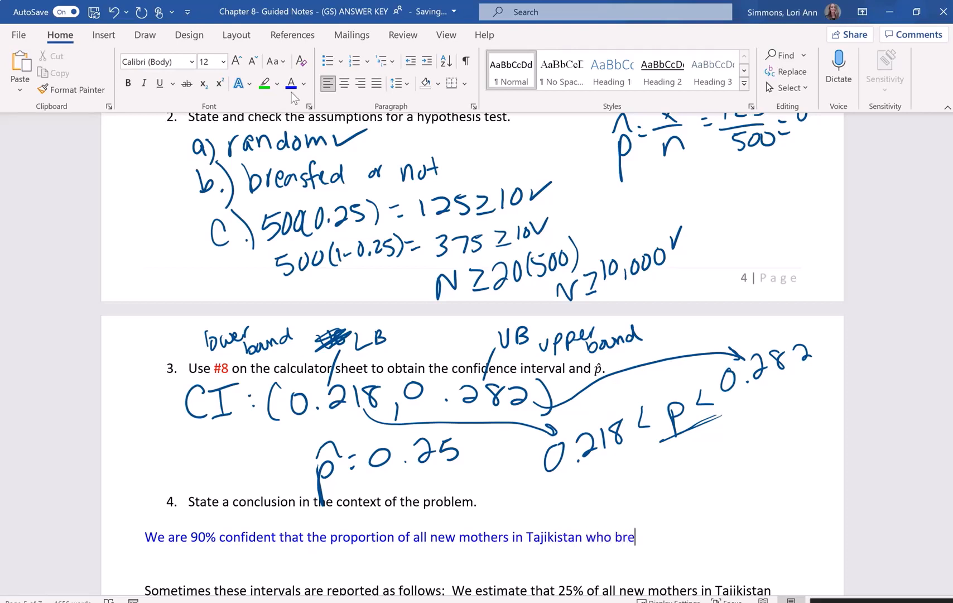
pyautogui.write('astfeed their ')
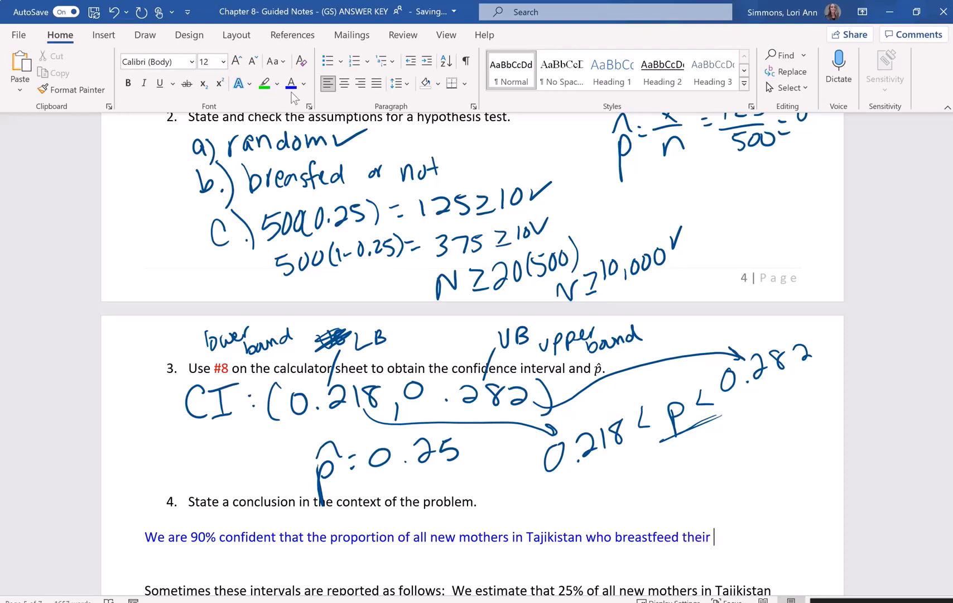
pyautogui.write('infants is between ')
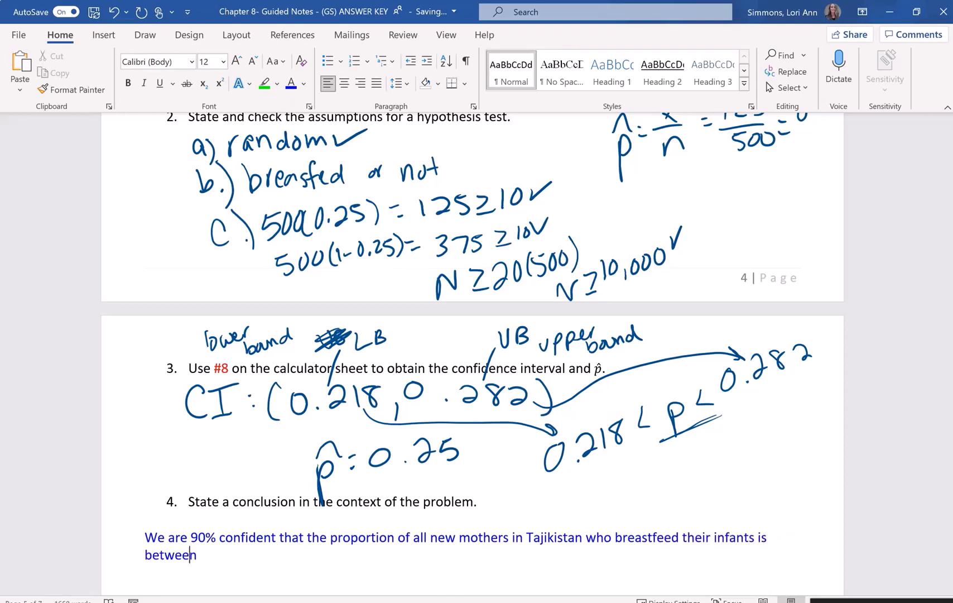
pyautogui.write('0.218 and 0.282 ')
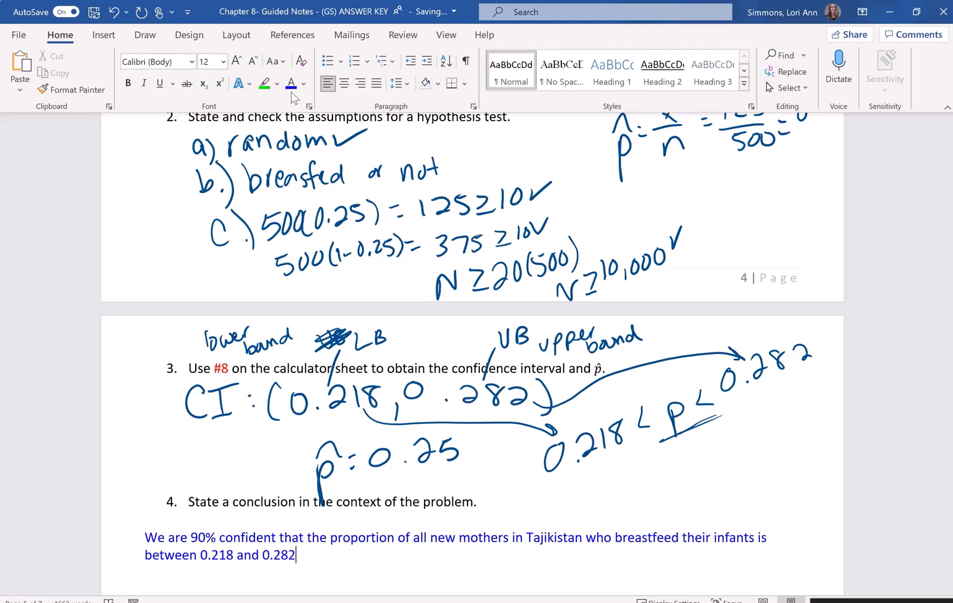
pyautogui.write('(21.8% and 28.')
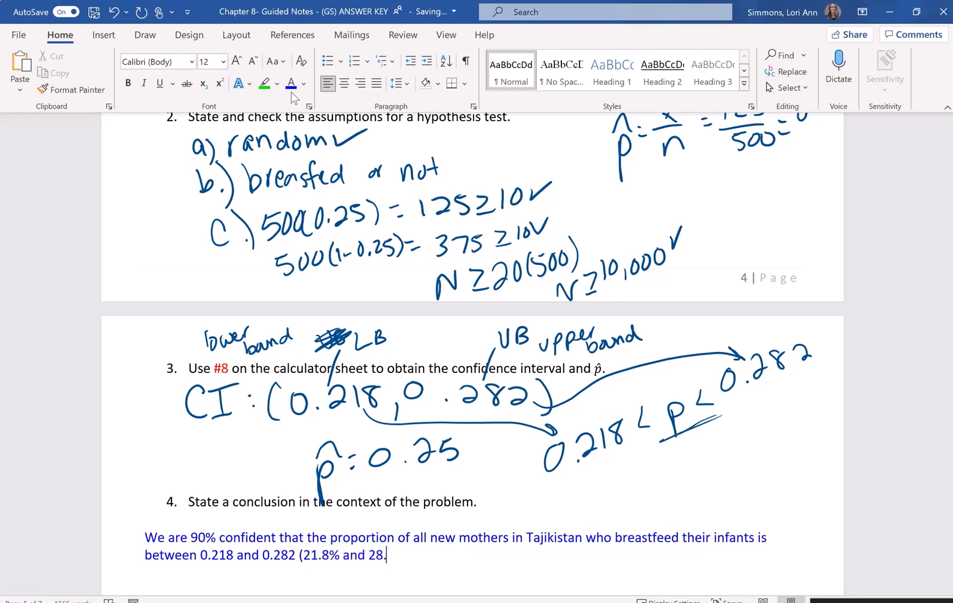
pyautogui.write('2%).')
# - Review the margin-of-error explanation and interval diagram below question 4, comparing them with p̂ and the bounds in the written conclusion
pyautogui.scroll(-3, 260, 436)
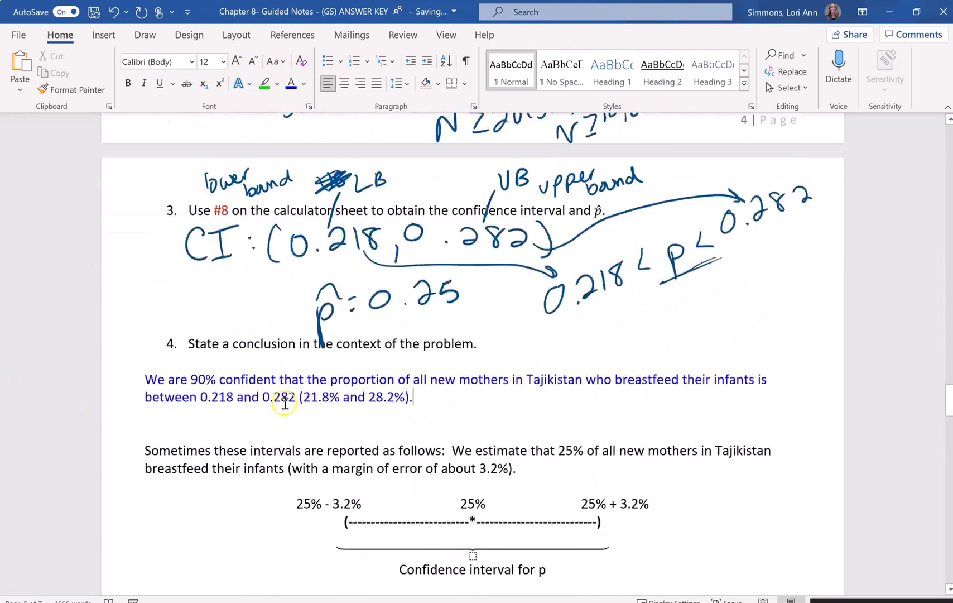
pyautogui.scroll(-3, 285, 403)
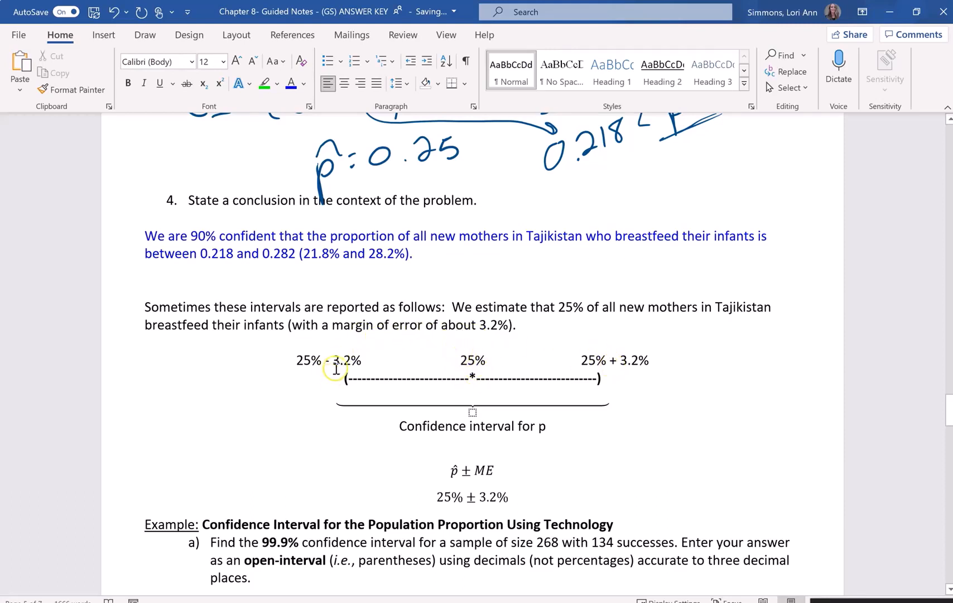
pyautogui.scroll(-1, 357, 365)
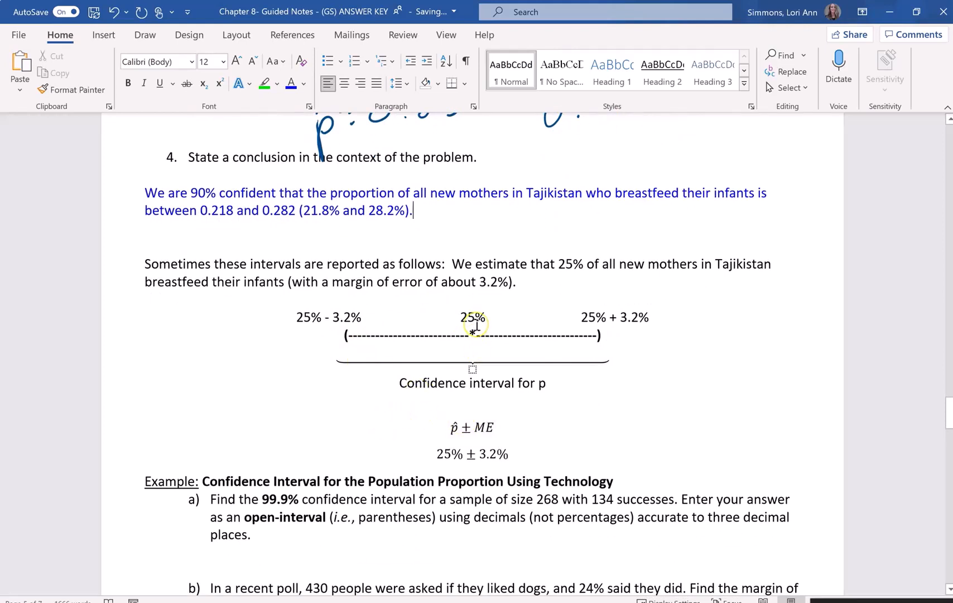
pyautogui.scroll(1, 477, 326)
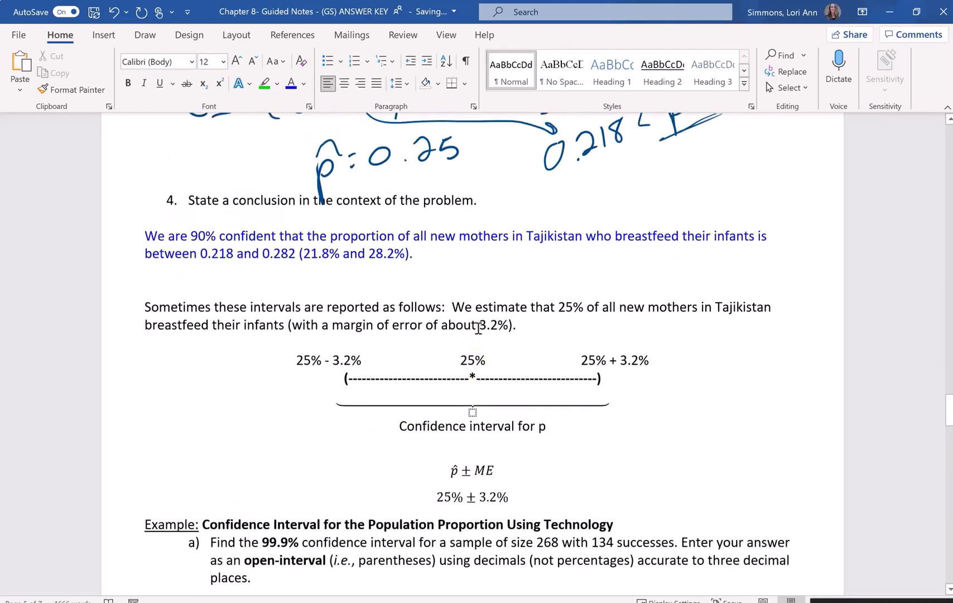
pyautogui.scroll(1, 447, 296)
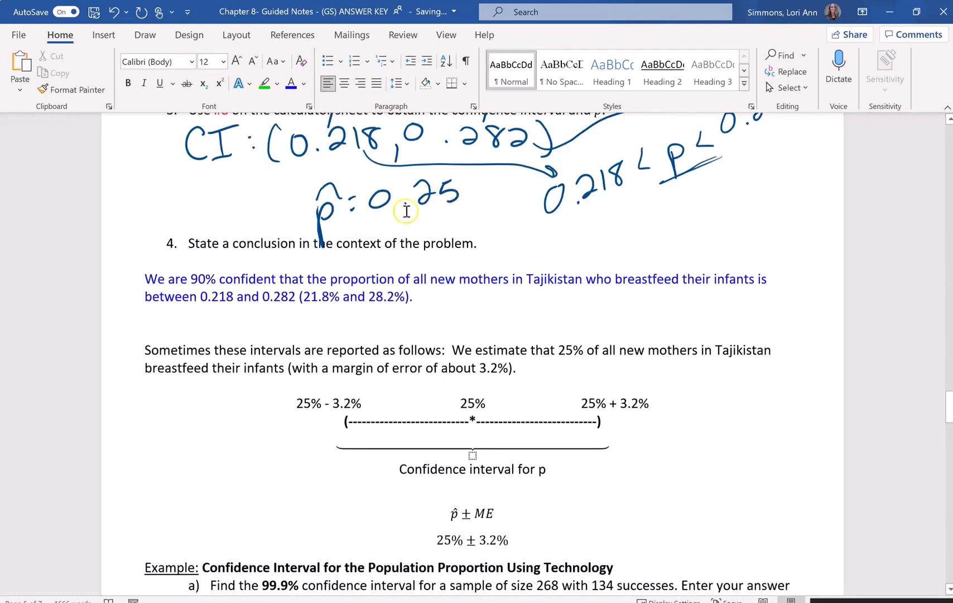
pyautogui.scroll(-3, 485, 273)
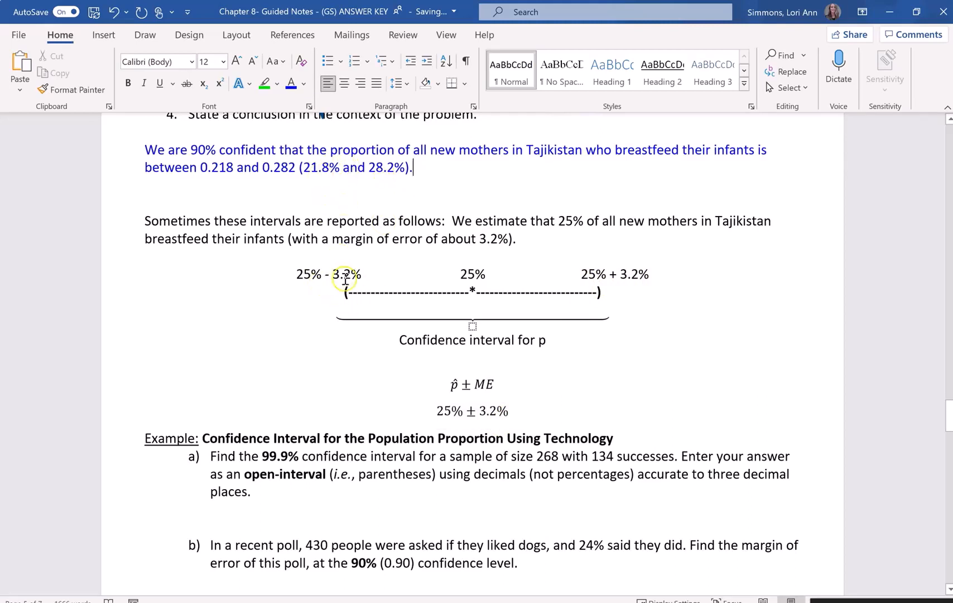
pyautogui.scroll(-3, 344, 284)
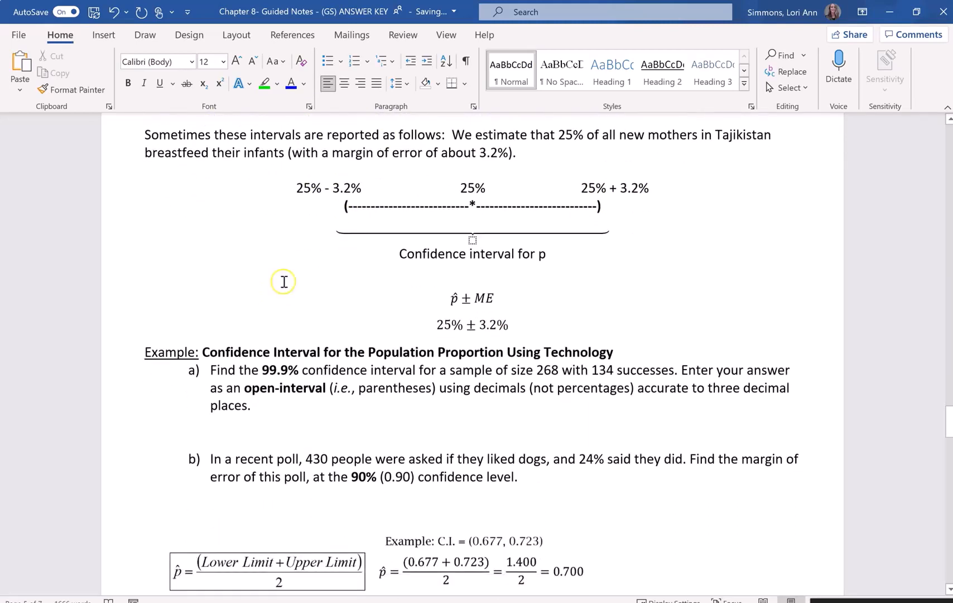
pyautogui.scroll(6, 282, 278)
pyautogui.moveTo(198, 257); pyautogui.dragTo(294, 252)
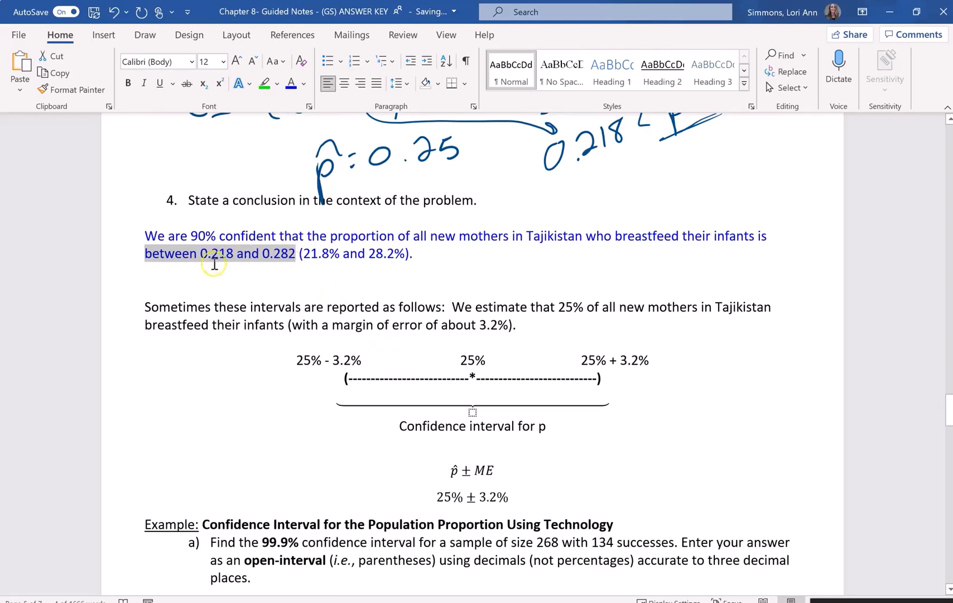
# - Handwrite the given values x = 134, n = 268 and C = 99.9% beside part a) of the technology example
pyautogui.scroll(-8, 402, 279)
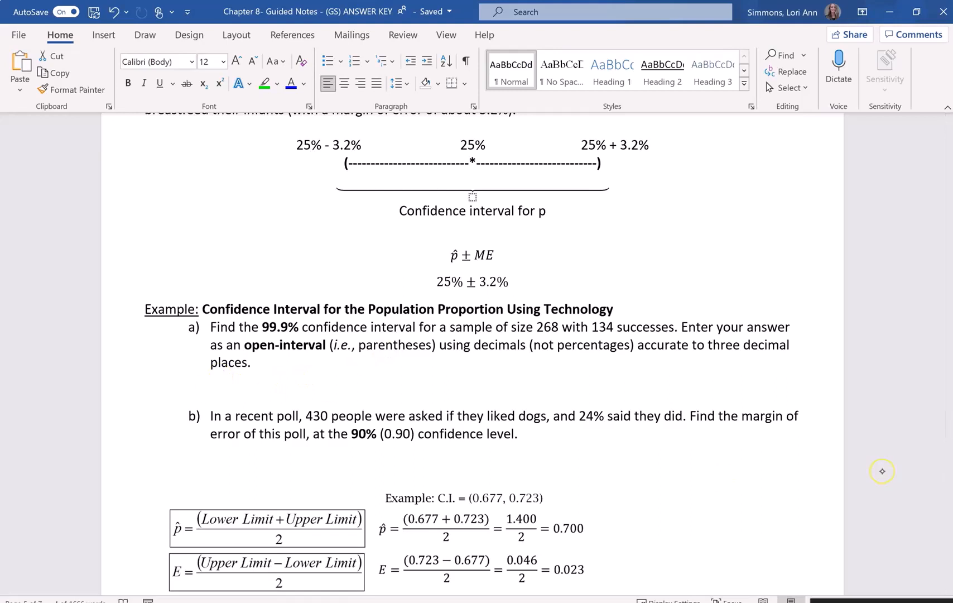
pyautogui.moveTo(154, 393)
pyautogui.mouseDown()
pyautogui.moveTo(167, 399)
pyautogui.moveTo(184, 386)
pyautogui.mouseUp()
pyautogui.moveTo(174, 393); pyautogui.dragTo(186, 391)
pyautogui.moveTo(192, 383)
pyautogui.mouseDown()
pyautogui.moveTo(203, 397)
pyautogui.moveTo(208, 390)
pyautogui.mouseUp()
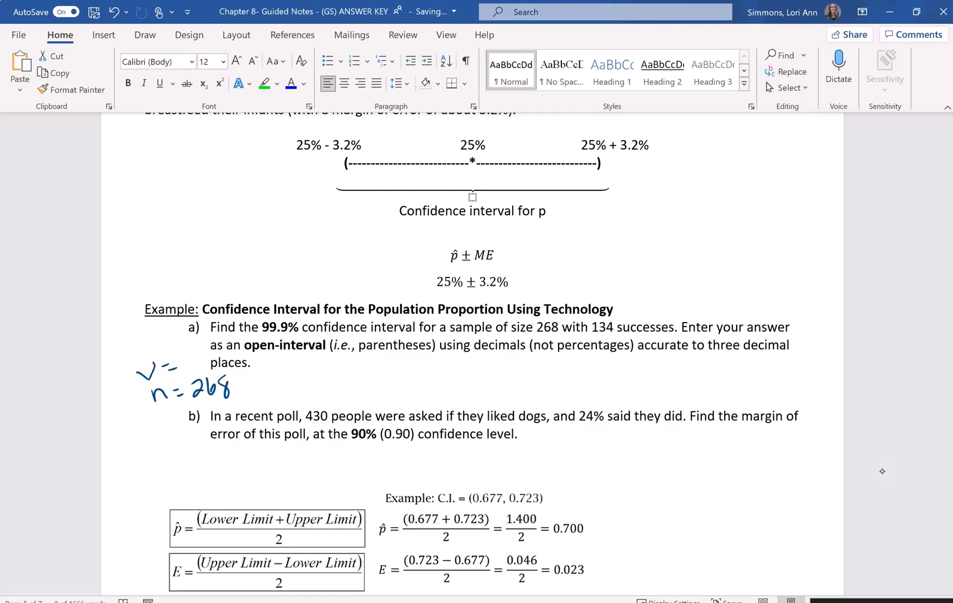
pyautogui.moveTo(153, 366); pyautogui.dragTo(139, 392)
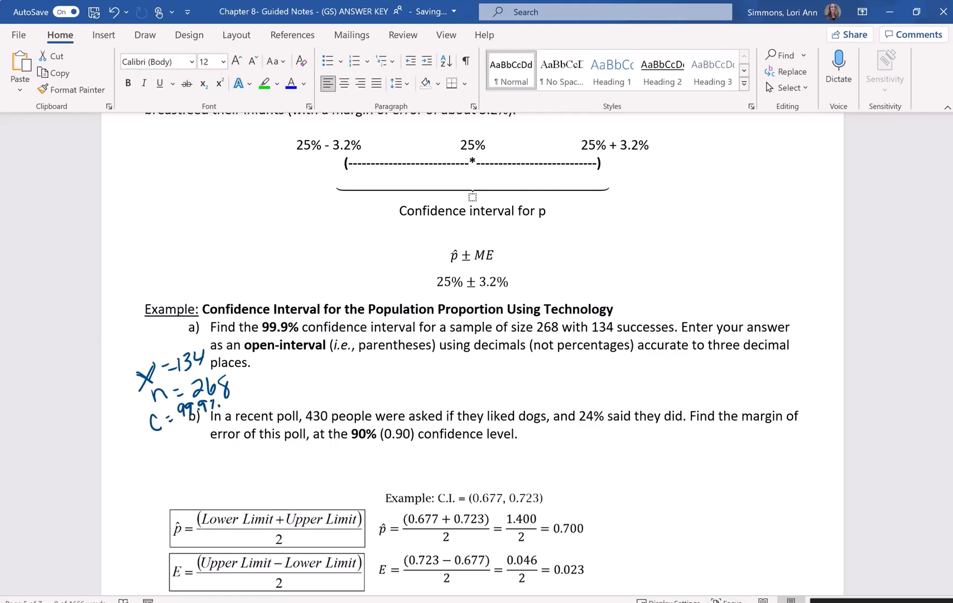
# - Switch to the Statistics Calculations spreadsheet and set x to 134 and n to 268 in the 1 Prop CI calculator
pyautogui.hotkey('alt', 'Tab')
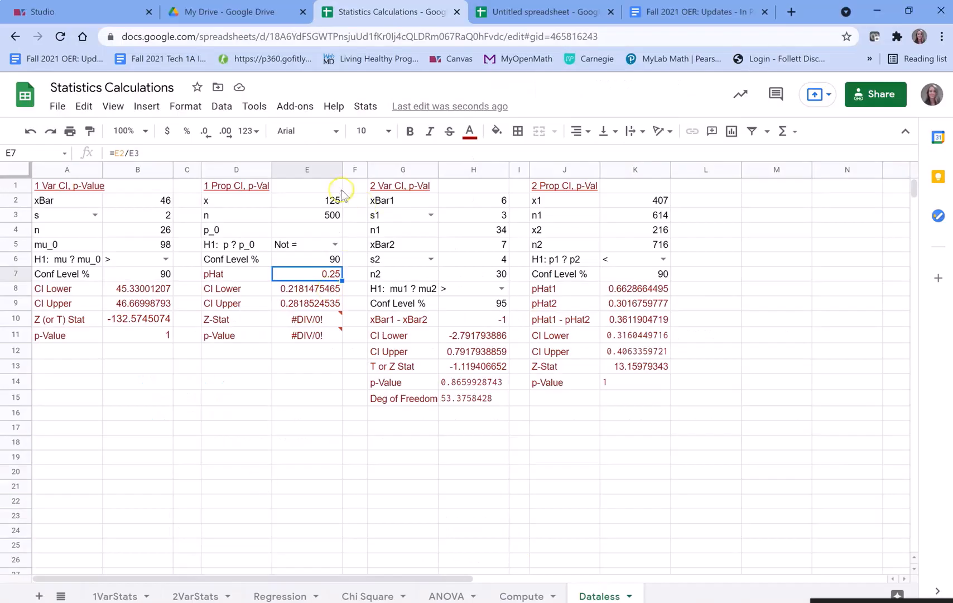
pyautogui.click(318, 202)
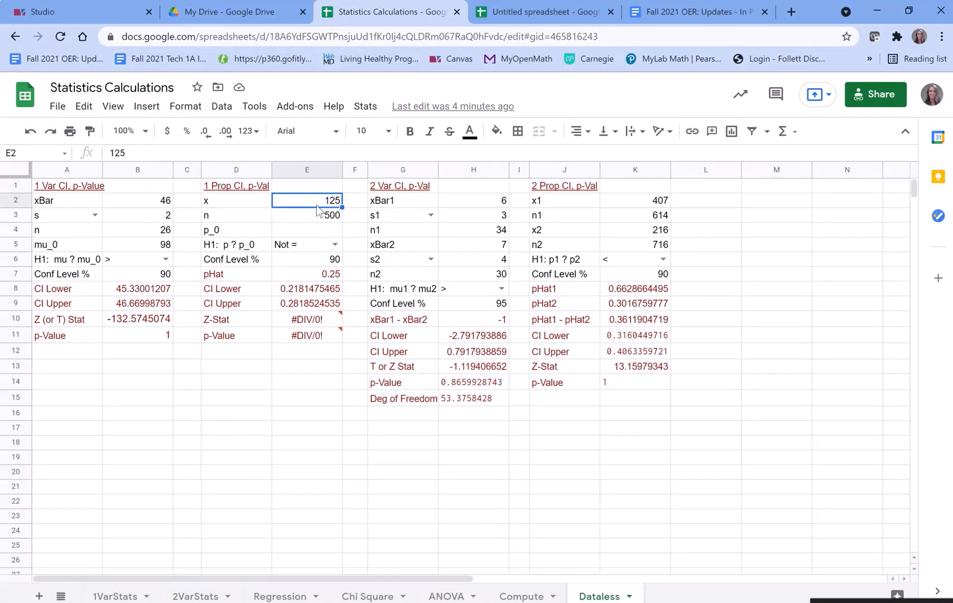
pyautogui.write('134')
pyautogui.press('Return')
pyautogui.write('268')
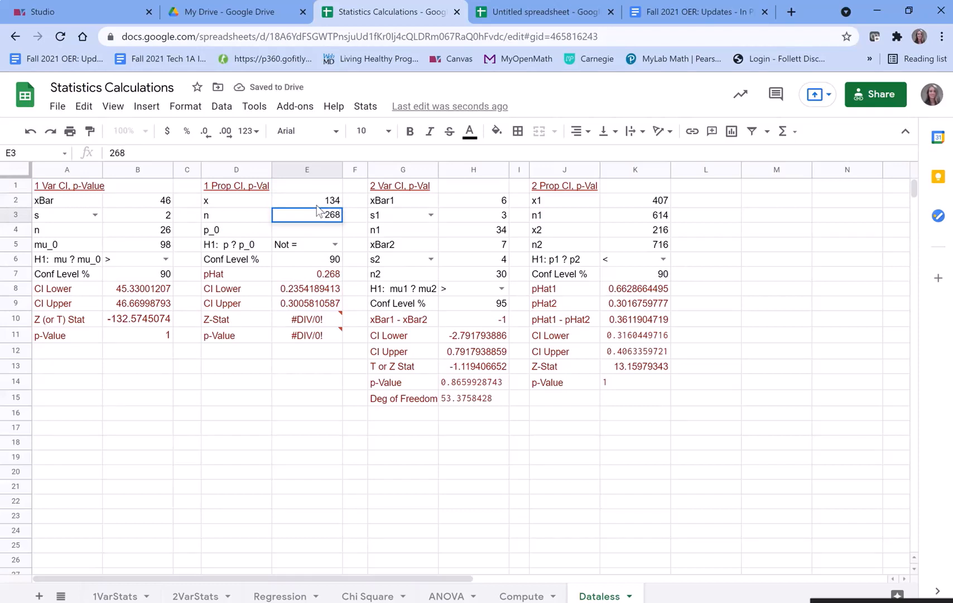
pyautogui.press('Return')
pyautogui.press('Return')
pyautogui.press('Return')
pyautogui.press('Return')
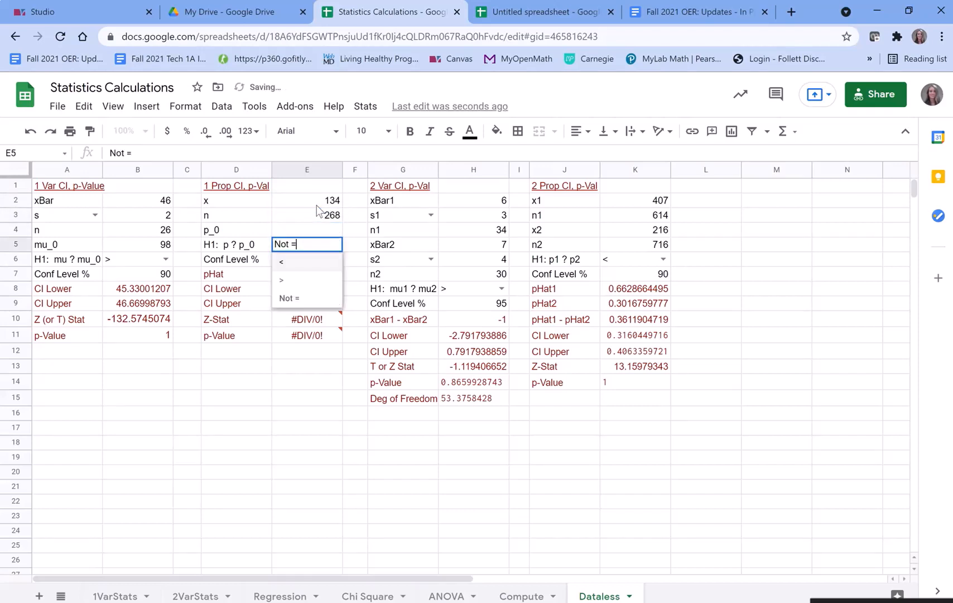
# - Set the 1 Prop confidence level to 99.9 to calculate the interval's lower and upper limits
pyautogui.write('99.9')
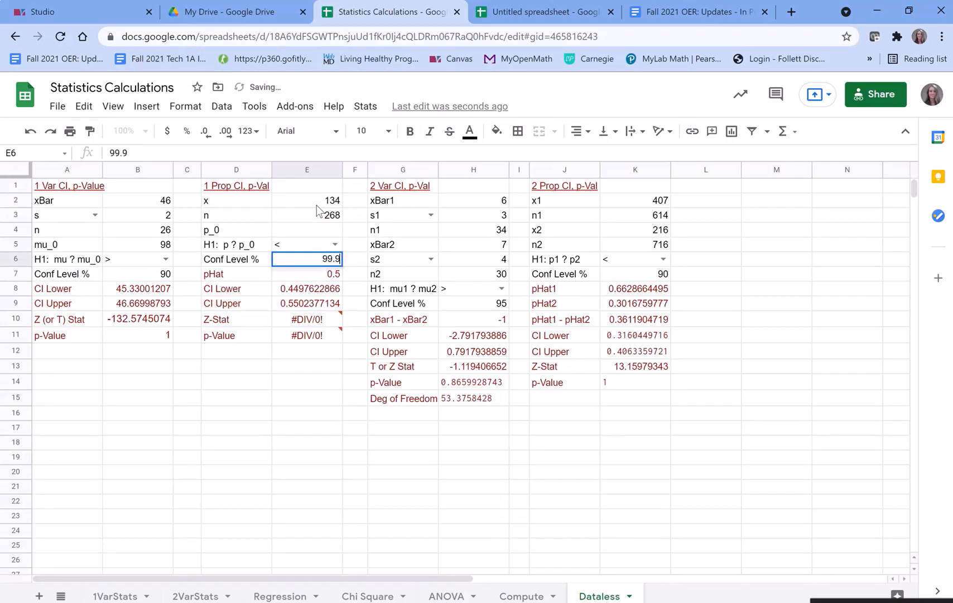
pyautogui.press('Return')
pyautogui.press('Return')
pyautogui.press('Return')
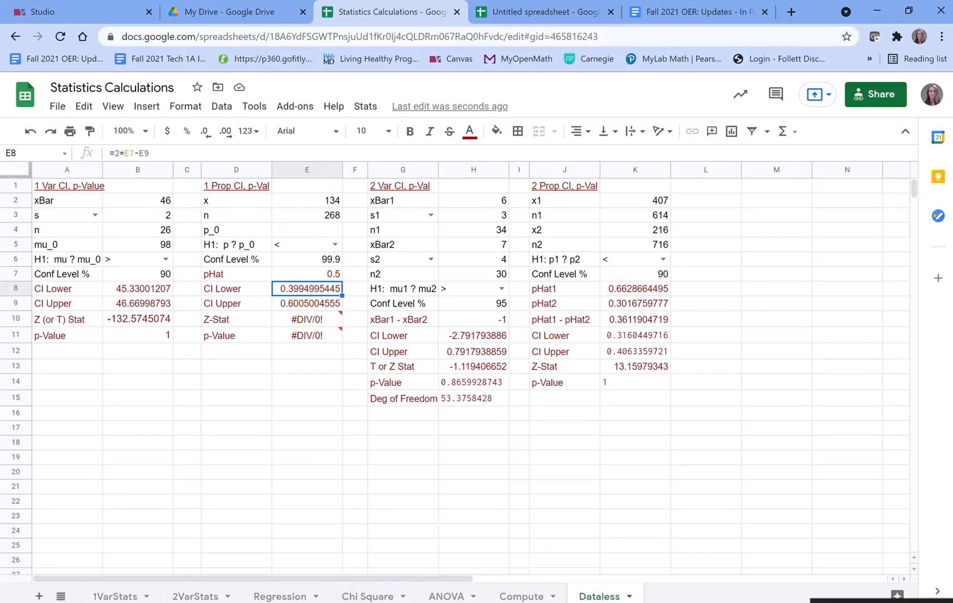
# - Return to the Word notes and handwrite the open interval (0.399, 0.601) below part a)
pyautogui.hotkey('alt', 'Tab')
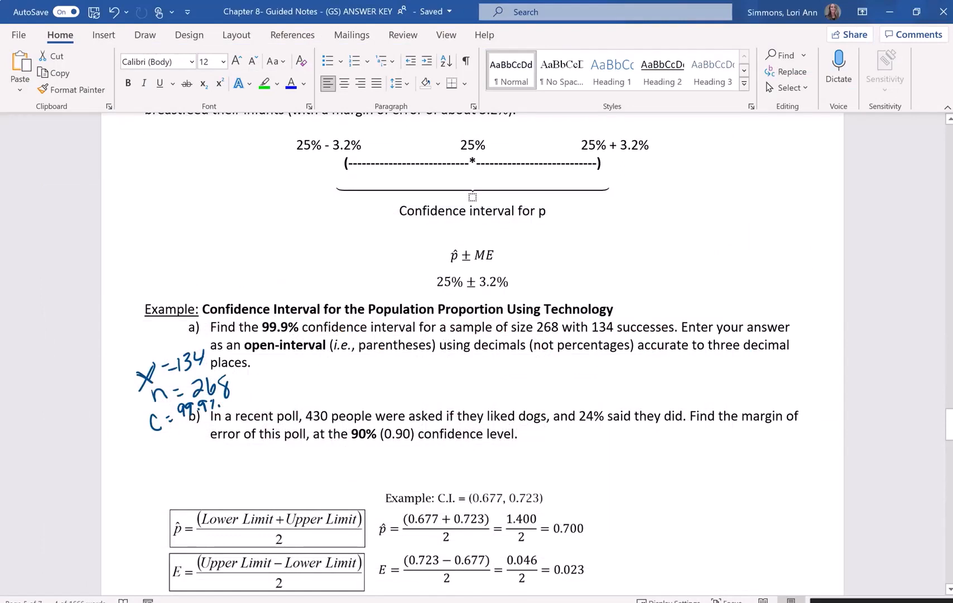
pyautogui.moveTo(326, 358)
pyautogui.mouseDown()
pyautogui.moveTo(333, 402)
pyautogui.moveTo(356, 369)
pyautogui.moveTo(377, 393)
pyautogui.mouseUp()
pyautogui.moveTo(403, 371); pyautogui.dragTo(398, 393)
pyautogui.moveTo(415, 369); pyautogui.dragTo(420, 389)
pyautogui.moveTo(434, 389); pyautogui.dragTo(431, 398)
pyautogui.moveTo(443, 361)
pyautogui.mouseDown()
pyautogui.moveTo(436, 369)
pyautogui.moveTo(444, 361)
pyautogui.mouseUp()
pyautogui.moveTo(461, 381)
pyautogui.mouseDown()
pyautogui.moveTo(500, 373)
pyautogui.moveTo(511, 389)
pyautogui.mouseUp()
pyautogui.moveTo(515, 356)
pyautogui.mouseDown()
pyautogui.moveTo(536, 380)
pyautogui.moveTo(534, 393)
pyautogui.mouseUp()
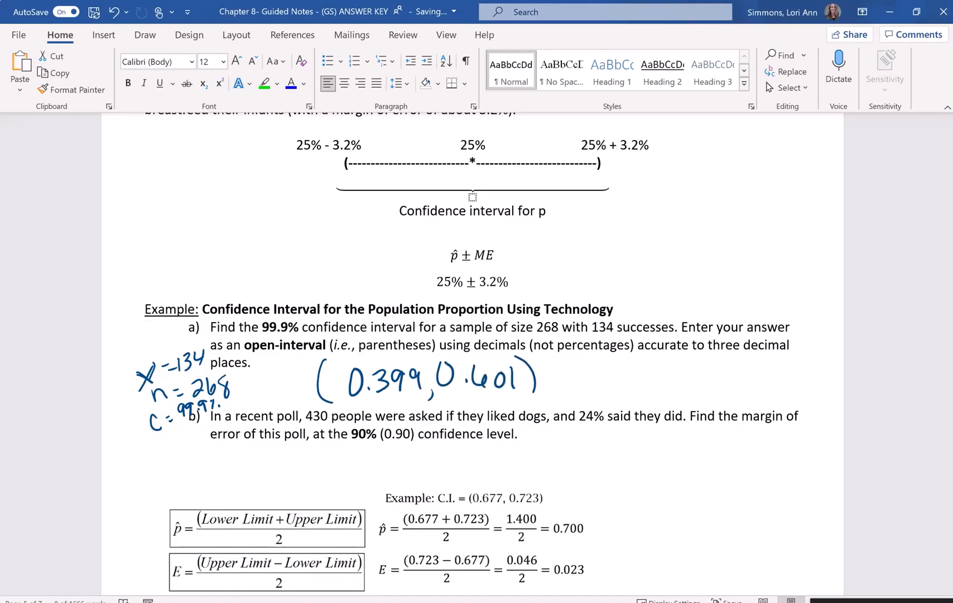
# - Handwrite "CI =" in front of the interval answer for part a)
pyautogui.moveTo(277, 379)
pyautogui.mouseDown()
pyautogui.moveTo(268, 388)
pyautogui.moveTo(282, 403)
pyautogui.mouseUp()
pyautogui.moveTo(287, 382); pyautogui.dragTo(286, 403)
pyautogui.moveTo(283, 403)
pyautogui.mouseDown()
pyautogui.moveTo(297, 401)
pyautogui.moveTo(292, 380)
pyautogui.mouseUp()
pyautogui.moveTo(290, 380); pyautogui.dragTo(296, 379)
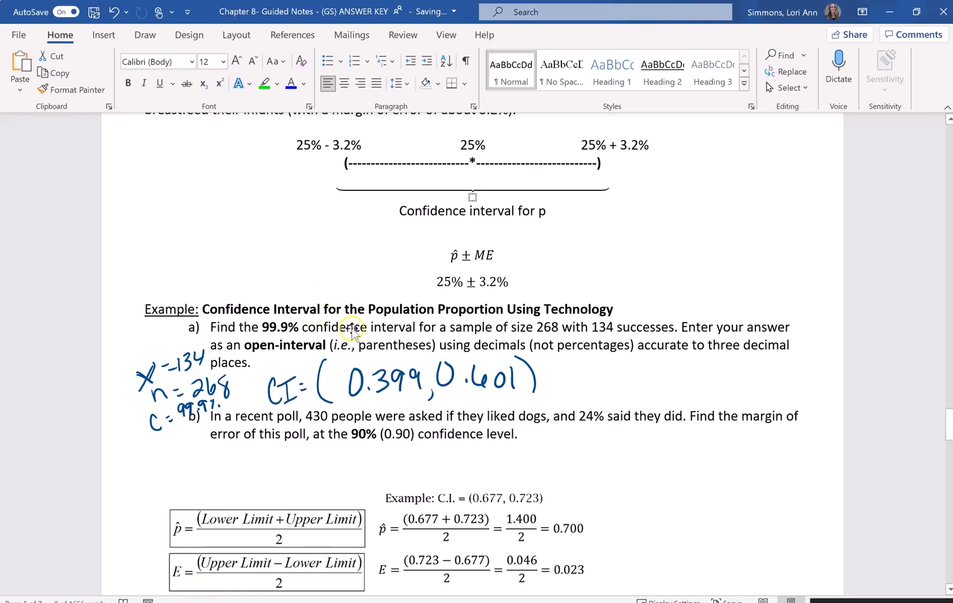
# - For part b), handwrite n = 430 above the formulas and set up the equation 0.24 = x/430 beside the question
pyautogui.scroll(-3, 357, 322)
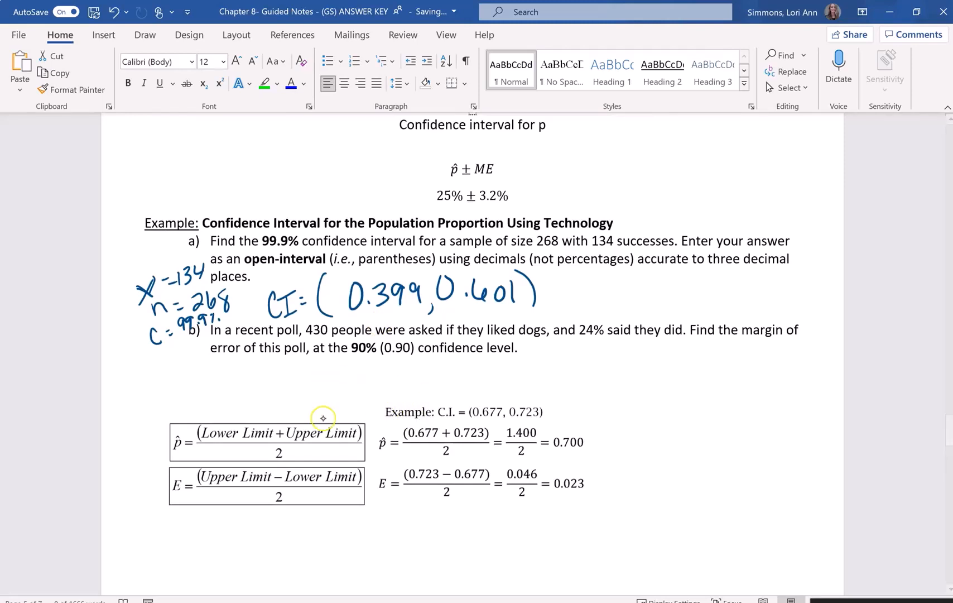
pyautogui.moveTo(178, 421)
pyautogui.mouseDown()
pyautogui.moveTo(219, 408)
pyautogui.moveTo(229, 415)
pyautogui.moveTo(243, 392)
pyautogui.mouseUp()
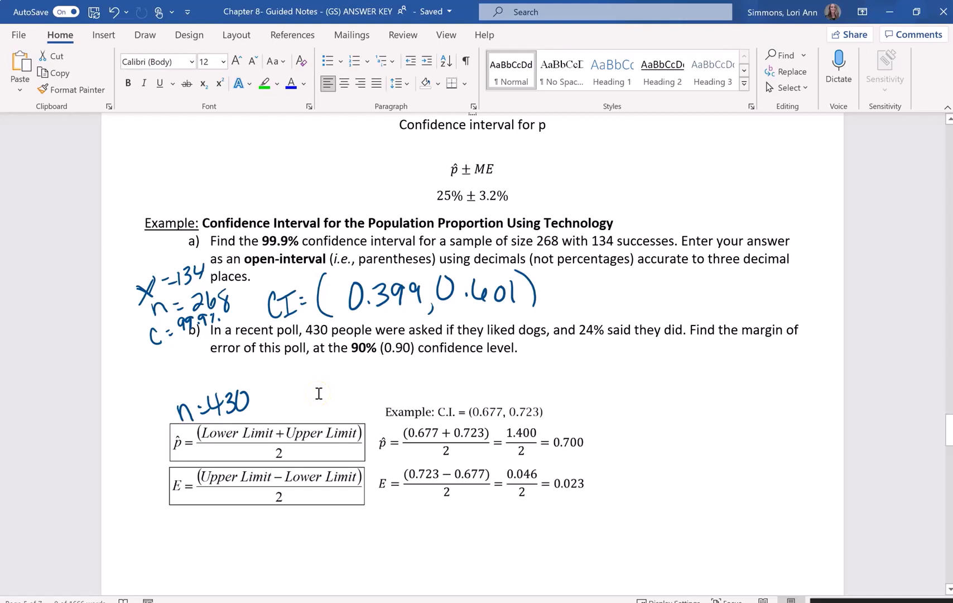
pyautogui.moveTo(656, 363)
pyautogui.mouseDown()
pyautogui.moveTo(666, 381)
pyautogui.moveTo(654, 363)
pyautogui.moveTo(694, 380)
pyautogui.mouseUp()
pyautogui.click(678, 379)
pyautogui.moveTo(697, 361); pyautogui.dragTo(708, 369)
pyautogui.moveTo(706, 359); pyautogui.dragTo(705, 377)
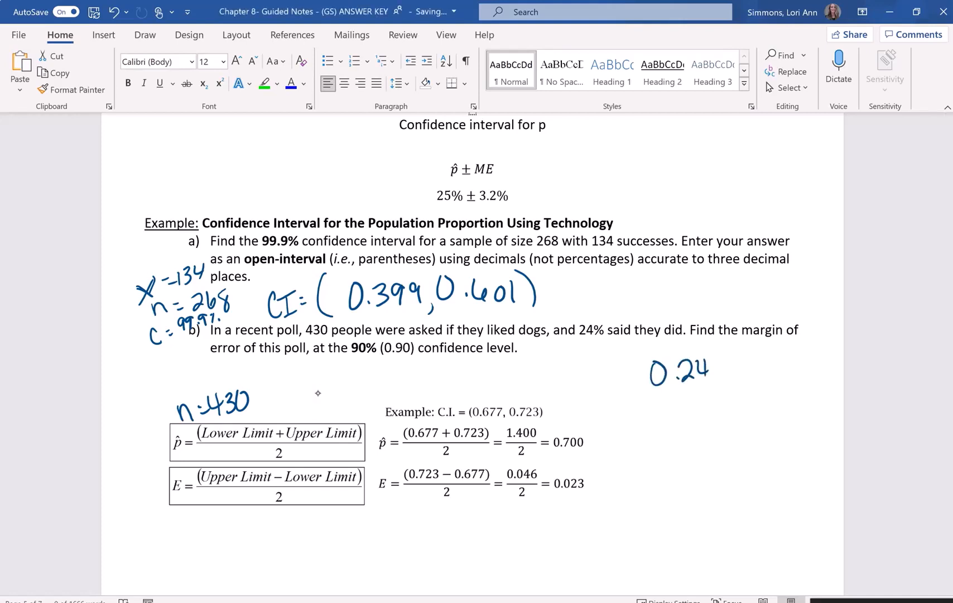
pyautogui.moveTo(739, 345)
pyautogui.mouseDown()
pyautogui.moveTo(751, 356)
pyautogui.moveTo(736, 358)
pyautogui.moveTo(774, 354)
pyautogui.moveTo(752, 385)
pyautogui.mouseUp()
pyautogui.moveTo(759, 366); pyautogui.dragTo(760, 384)
pyautogui.moveTo(774, 367)
pyautogui.mouseDown()
pyautogui.moveTo(771, 383)
pyautogui.moveTo(780, 368)
pyautogui.mouseUp()
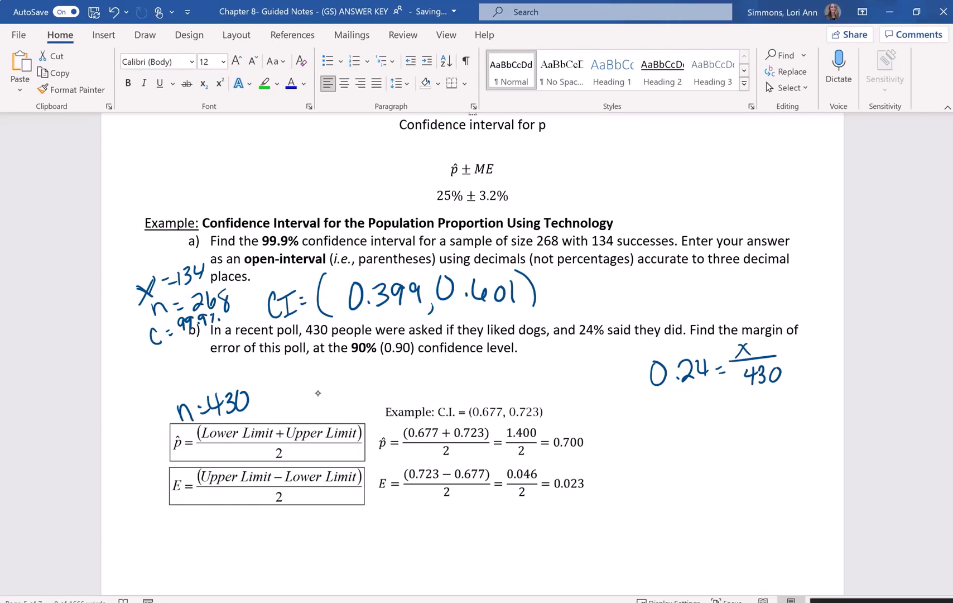
# - Handwrite the solution x = 103.2 beneath the part b) equation
pyautogui.moveTo(682, 413)
pyautogui.mouseDown()
pyautogui.moveTo(701, 439)
pyautogui.moveTo(685, 439)
pyautogui.mouseUp()
pyautogui.moveTo(708, 415); pyautogui.dragTo(715, 414)
pyautogui.moveTo(709, 420); pyautogui.dragTo(717, 420)
pyautogui.moveTo(731, 406)
pyautogui.mouseDown()
pyautogui.moveTo(733, 431)
pyautogui.moveTo(744, 414)
pyautogui.moveTo(753, 432)
pyautogui.moveTo(775, 431)
pyautogui.mouseUp()
pyautogui.moveTo(781, 417)
pyautogui.mouseDown()
pyautogui.moveTo(799, 409)
pyautogui.moveTo(803, 430)
pyautogui.mouseUp()
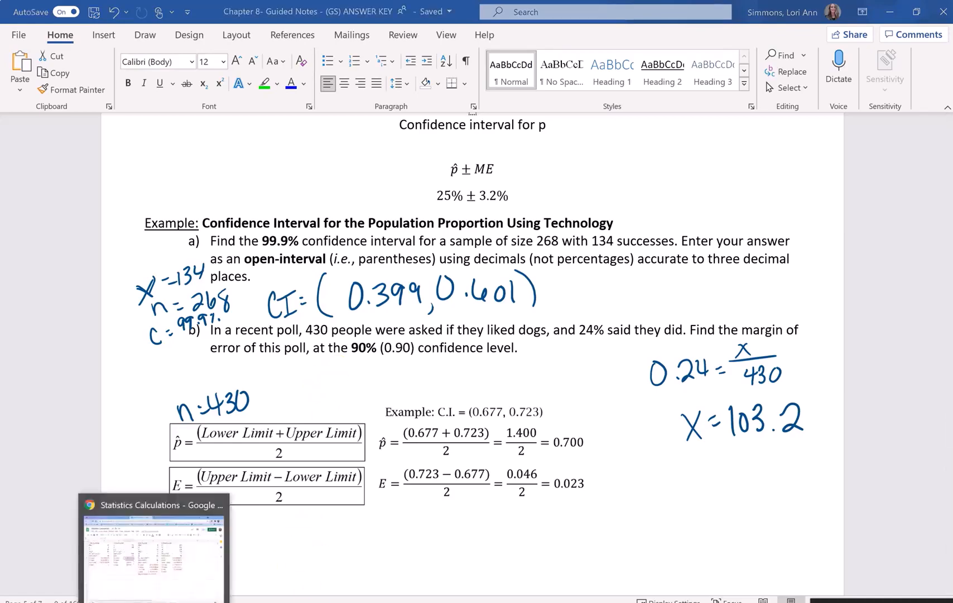
# - Switch to the Statistics Calculations spreadsheet and set the one-proportion inputs to x = 103.2 and n = 430
pyautogui.click(214, 544)
pyautogui.click(324, 204)
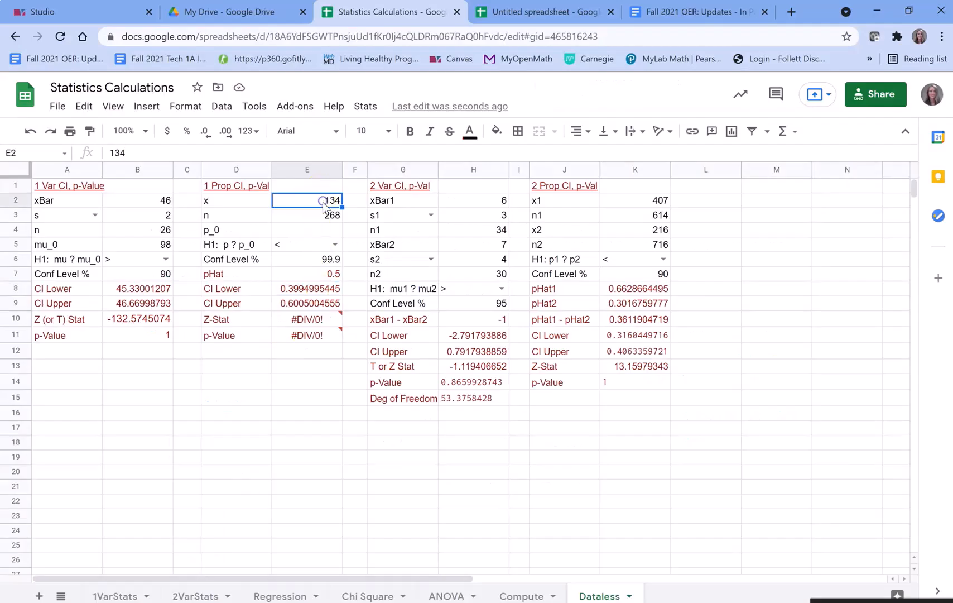
pyautogui.write('103.2')
pyautogui.press('Return')
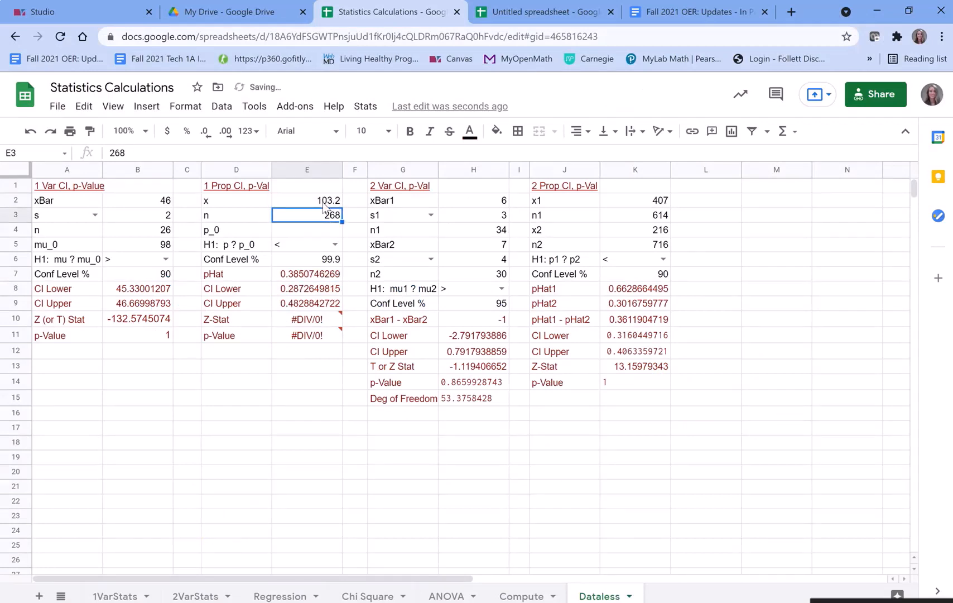
pyautogui.write('430')
pyautogui.press('Return')
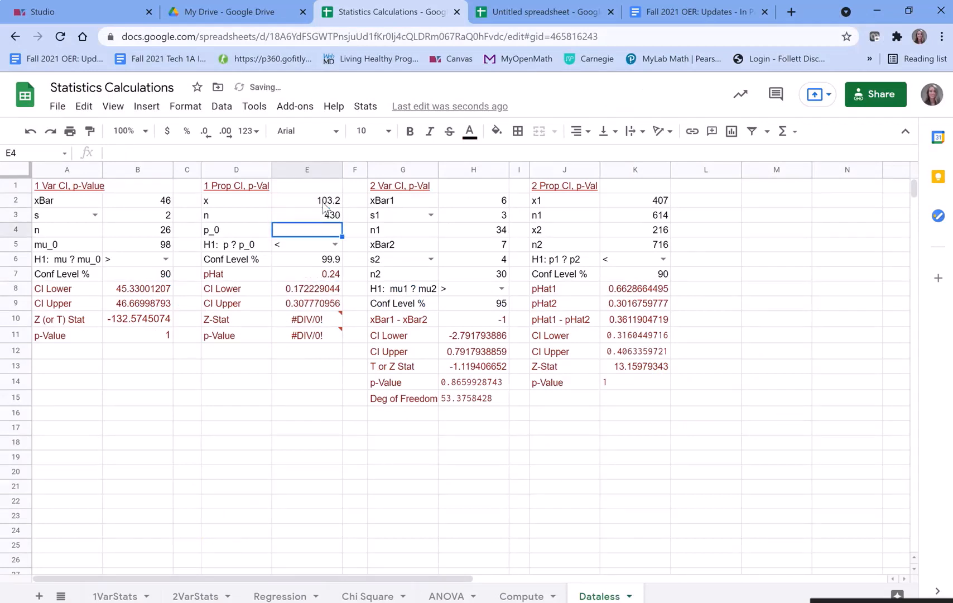
# - Set the confidence level of the one-proportion interval to 90
pyautogui.press('Down')
pyautogui.press('Return')
pyautogui.press('Return')
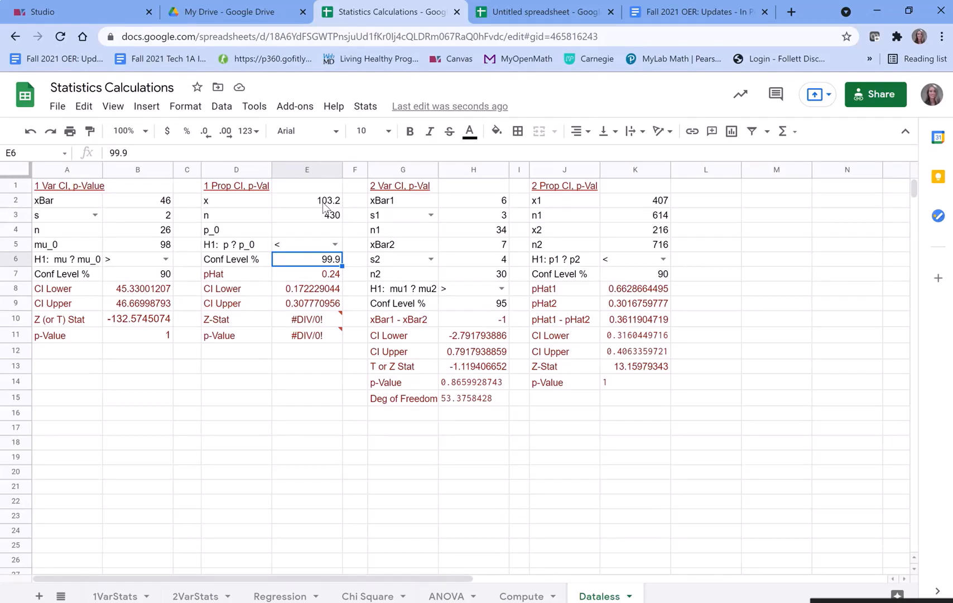
pyautogui.write('90')
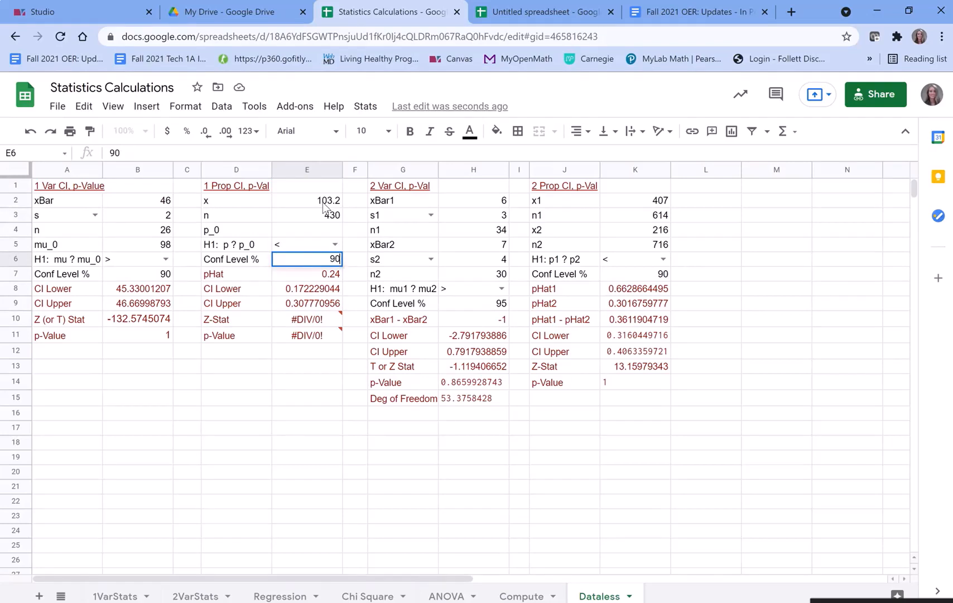
pyautogui.press('Return')
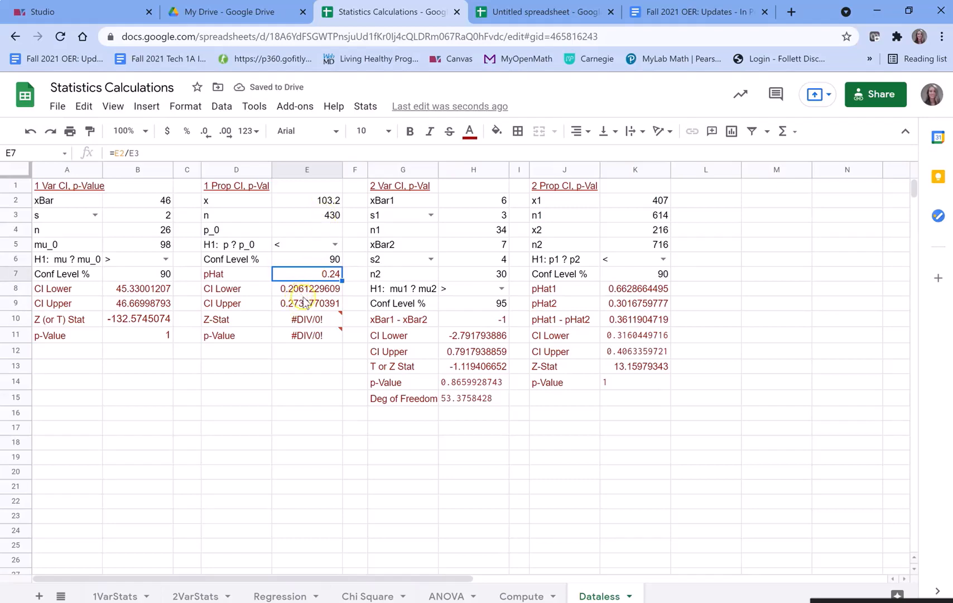
pyautogui.moveTo(310, 319)
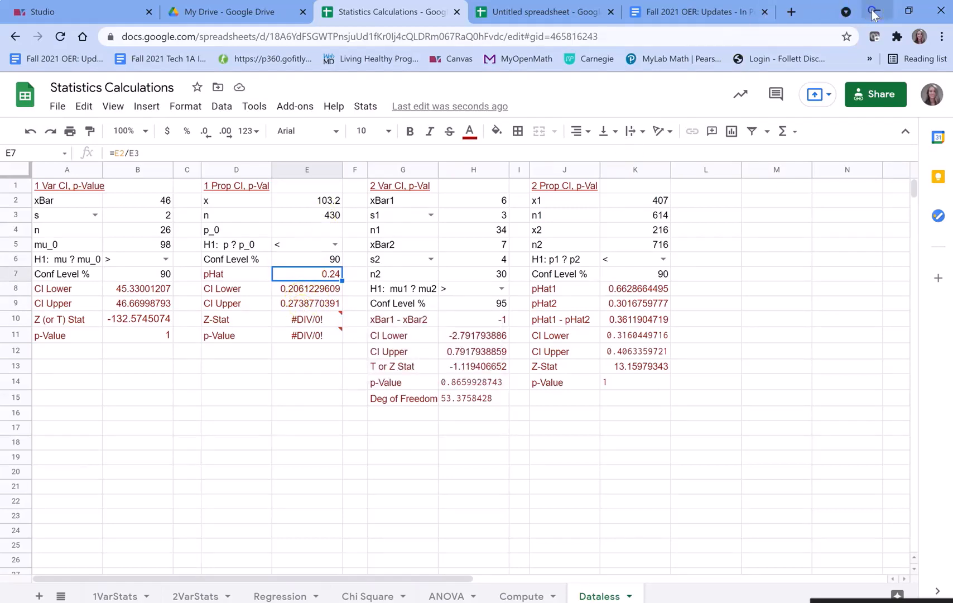
# - Return to the Word notes and handwrite the interval (0.206, 0.274) below the part b) question
pyautogui.hotkey('alt', 'Tab')
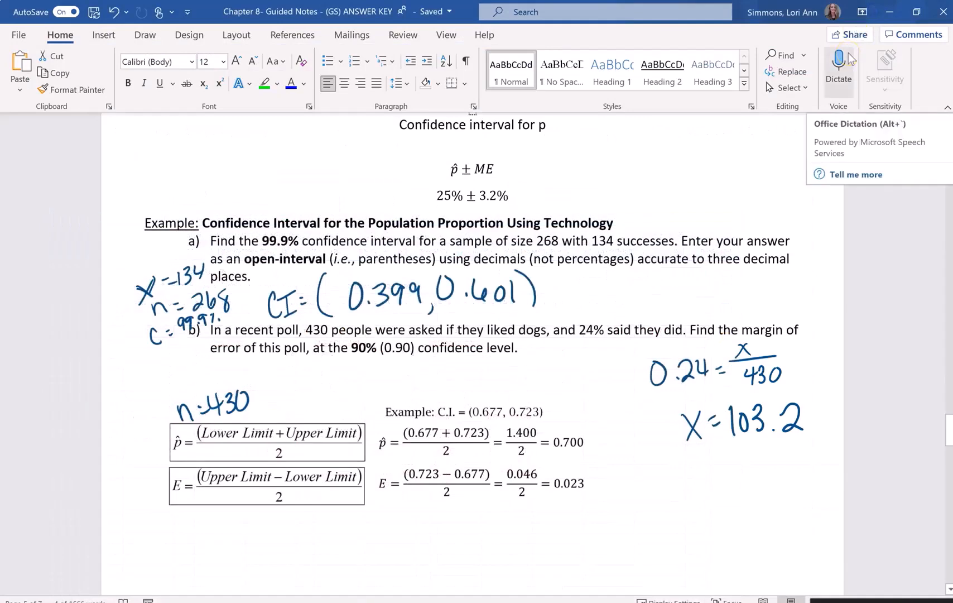
pyautogui.moveTo(317, 359)
pyautogui.mouseDown()
pyautogui.moveTo(317, 402)
pyautogui.moveTo(332, 372)
pyautogui.moveTo(366, 389)
pyautogui.moveTo(376, 373)
pyautogui.mouseUp()
pyautogui.click(344, 388)
pyautogui.moveTo(384, 367); pyautogui.dragTo(386, 383)
pyautogui.moveTo(408, 383); pyautogui.dragTo(404, 397)
pyautogui.click(437, 379)
pyautogui.moveTo(422, 361)
pyautogui.mouseDown()
pyautogui.moveTo(463, 380)
pyautogui.moveTo(500, 376)
pyautogui.mouseUp()
pyautogui.moveTo(498, 363)
pyautogui.mouseDown()
pyautogui.moveTo(497, 384)
pyautogui.moveTo(511, 395)
pyautogui.mouseUp()
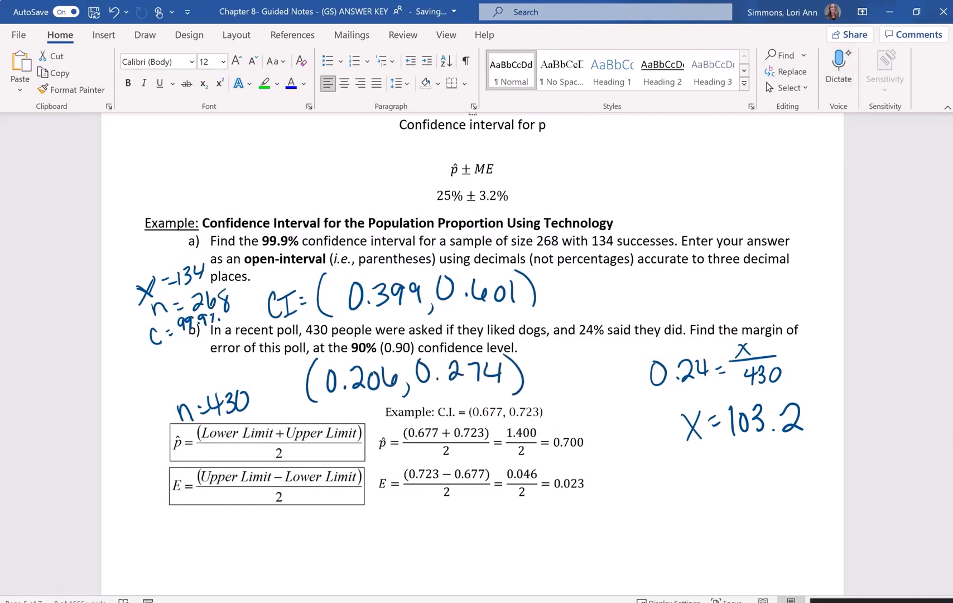
# - Handwrite the subtraction 0.24 − 0.206 = 0.034 in column form beneath x = 103.2
pyautogui.scroll(-1, 435, 334)
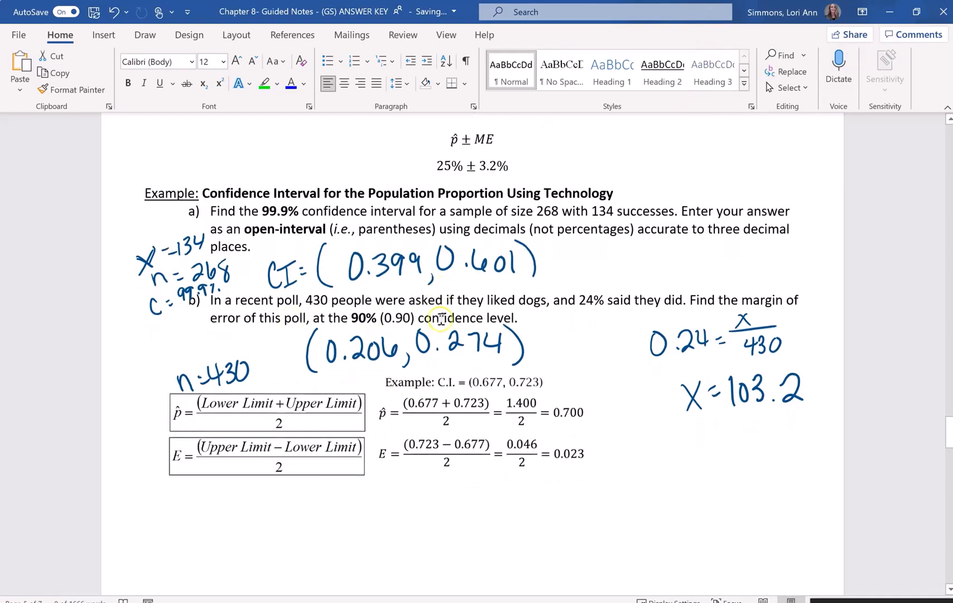
pyautogui.scroll(-1, 444, 313)
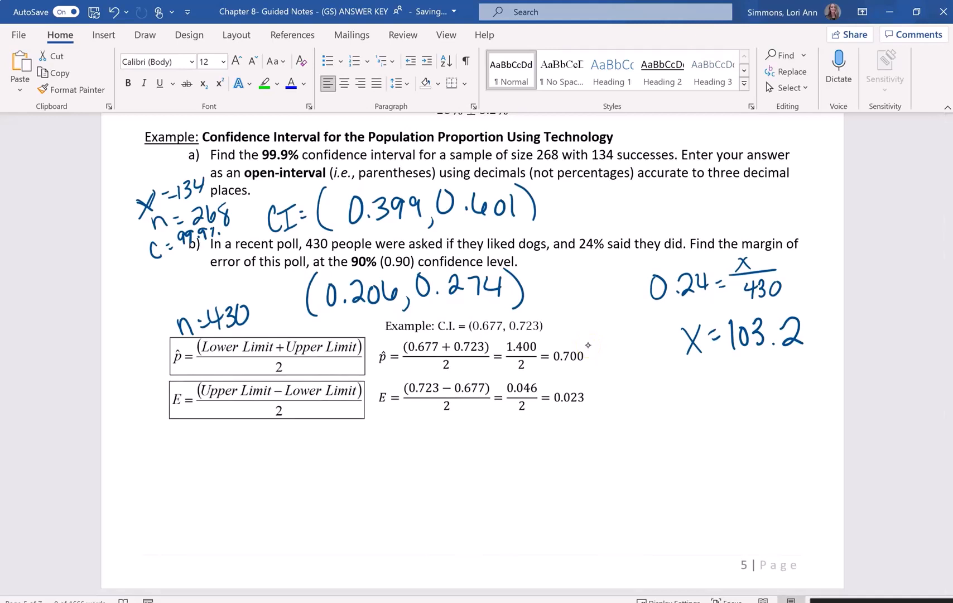
pyautogui.moveTo(669, 398)
pyautogui.mouseDown()
pyautogui.moveTo(660, 419)
pyautogui.moveTo(682, 400)
pyautogui.moveTo(726, 417)
pyautogui.moveTo(748, 409)
pyautogui.mouseUp()
pyautogui.click(701, 415)
pyautogui.moveTo(743, 394); pyautogui.dragTo(744, 417)
pyautogui.moveTo(666, 453)
pyautogui.mouseDown()
pyautogui.moveTo(683, 453)
pyautogui.moveTo(694, 436)
pyautogui.moveTo(731, 455)
pyautogui.moveTo(734, 434)
pyautogui.moveTo(750, 439)
pyautogui.mouseUp()
pyautogui.click(711, 454)
pyautogui.moveTo(652, 478); pyautogui.dragTo(776, 464)
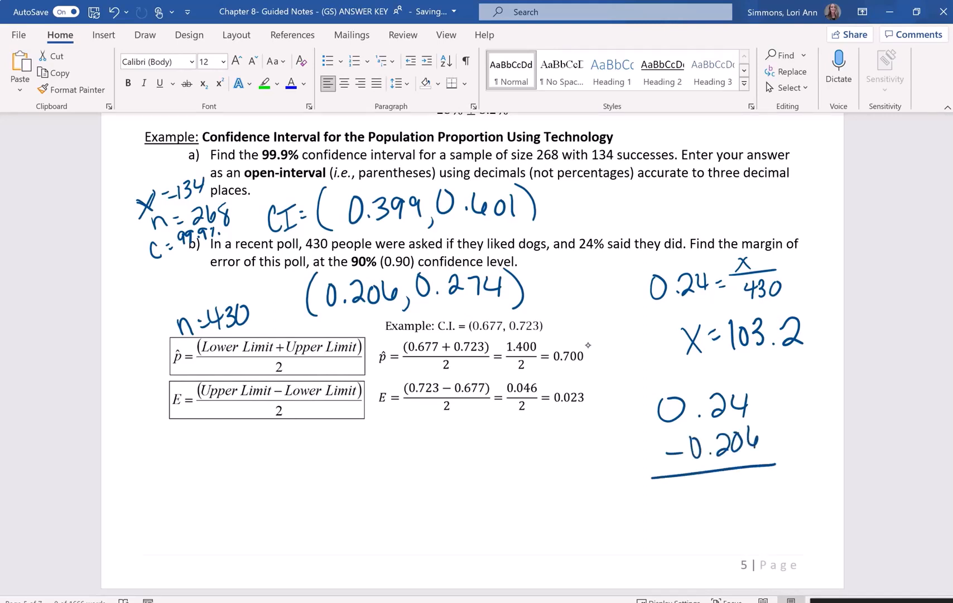
pyautogui.moveTo(708, 488)
pyautogui.mouseDown()
pyautogui.moveTo(769, 486)
pyautogui.moveTo(754, 501)
pyautogui.mouseUp()
pyautogui.moveTo(778, 478); pyautogui.dragTo(791, 497)
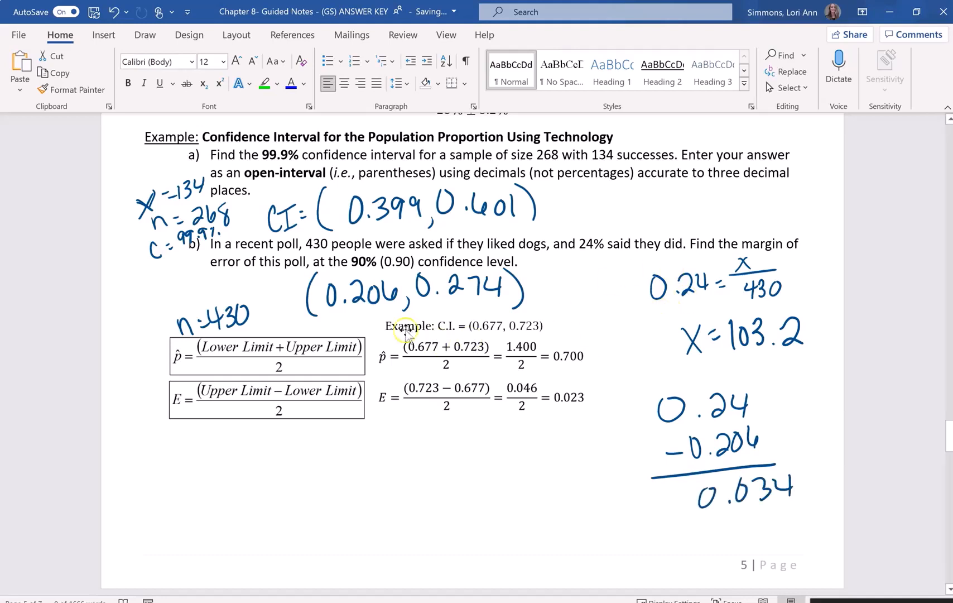
# - Review the one-proportion results in the spreadsheet, and back in the Word notes underline the E in the margin-of-error formula
pyautogui.hotkey('alt', 'Tab')
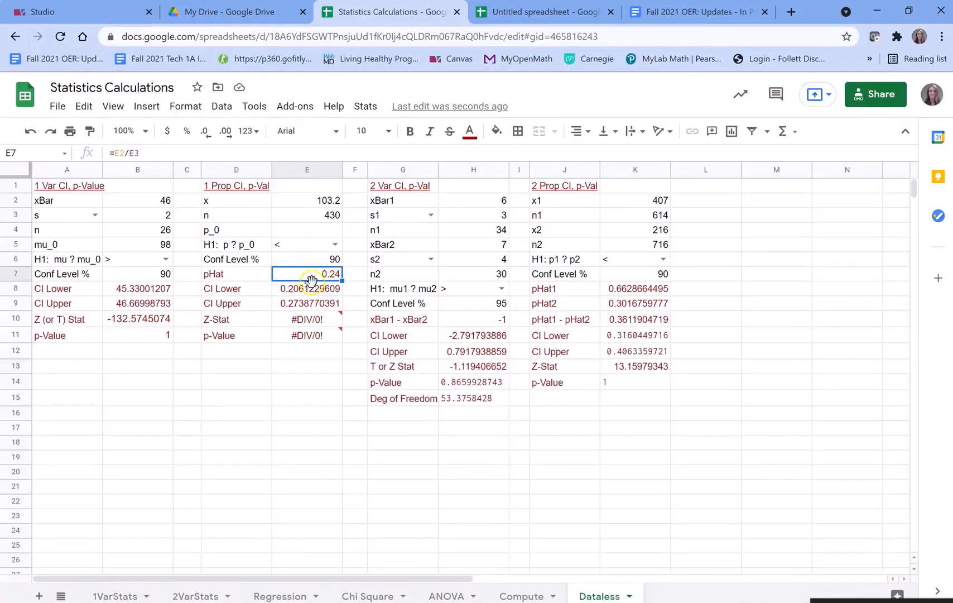
pyautogui.hotkey('alt', 'Tab')
pyautogui.scroll(-1, 266, 360)
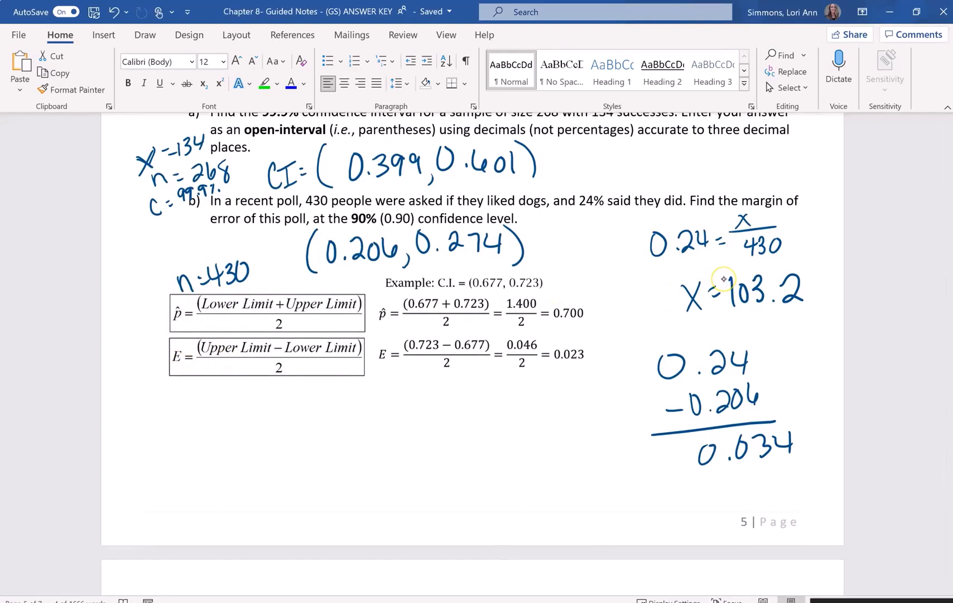
pyautogui.moveTo(168, 367)
pyautogui.mouseDown()
pyautogui.moveTo(180, 365)
pyautogui.moveTo(171, 369)
pyautogui.mouseUp()
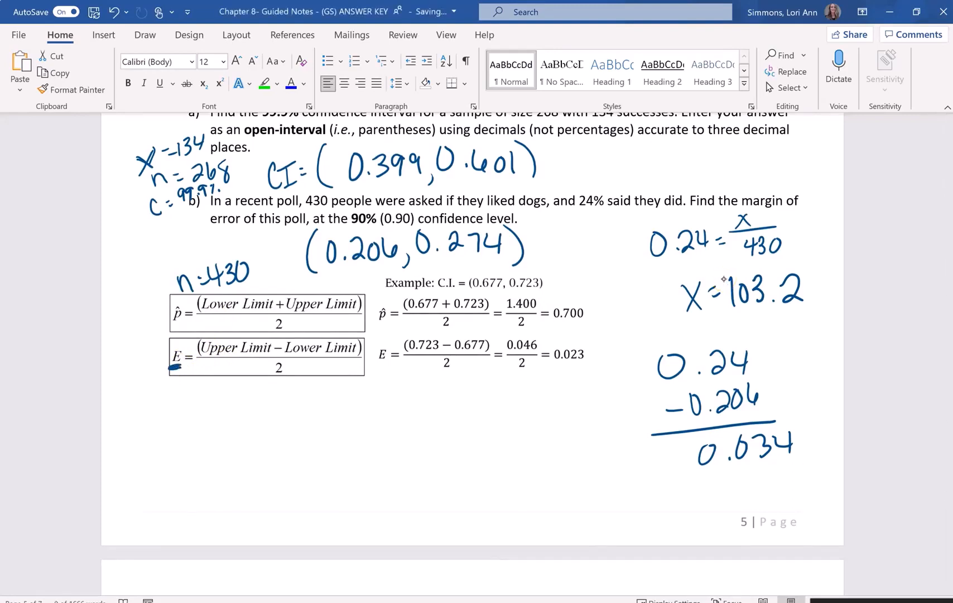
# - Handwrite the fraction (0.274 − 0.206)/2 followed by an equals sign below the margin-of-error formula
pyautogui.moveTo(210, 406)
pyautogui.mouseDown()
pyautogui.moveTo(256, 425)
pyautogui.moveTo(294, 417)
pyautogui.mouseUp()
pyautogui.click(229, 422)
pyautogui.moveTo(291, 400)
pyautogui.mouseDown()
pyautogui.moveTo(291, 430)
pyautogui.moveTo(331, 398)
pyautogui.moveTo(355, 402)
pyautogui.moveTo(357, 414)
pyautogui.mouseUp()
pyautogui.click(340, 414)
pyautogui.moveTo(364, 398); pyautogui.dragTo(384, 420)
pyautogui.moveTo(202, 400)
pyautogui.mouseDown()
pyautogui.moveTo(199, 437)
pyautogui.moveTo(384, 418)
pyautogui.mouseUp()
pyautogui.moveTo(290, 444); pyautogui.dragTo(327, 459)
pyautogui.moveTo(403, 426); pyautogui.dragTo(416, 425)
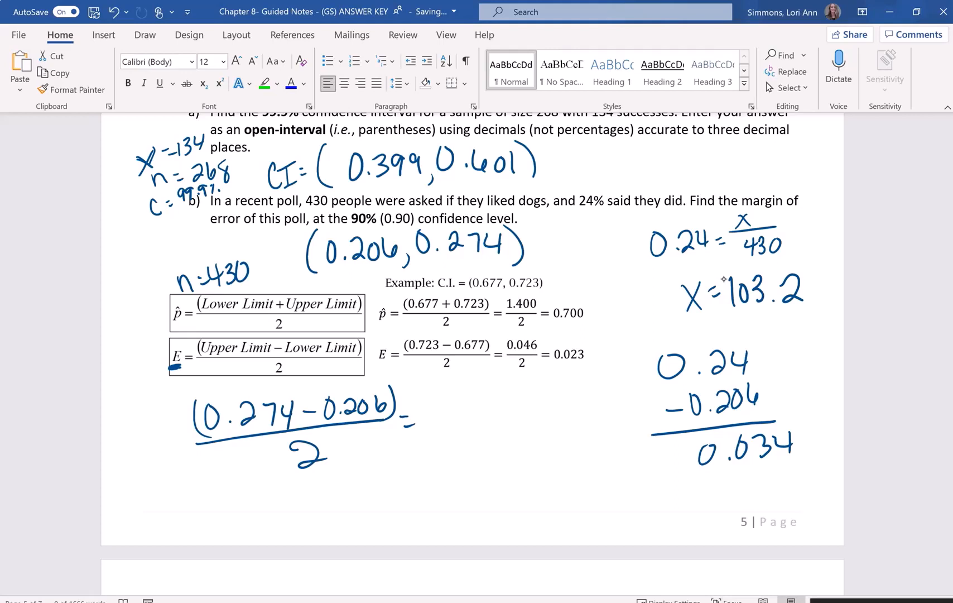
# - Handwrite the result 0.034 after the fraction's equals sign and go over the underline beneath E again
pyautogui.moveTo(442, 398)
pyautogui.mouseDown()
pyautogui.moveTo(441, 435)
pyautogui.moveTo(436, 397)
pyautogui.moveTo(484, 406)
pyautogui.mouseUp()
pyautogui.click(469, 425)
pyautogui.moveTo(493, 404)
pyautogui.mouseDown()
pyautogui.moveTo(504, 409)
pyautogui.moveTo(490, 429)
pyautogui.moveTo(517, 414)
pyautogui.mouseUp()
pyautogui.moveTo(523, 397); pyautogui.dragTo(523, 429)
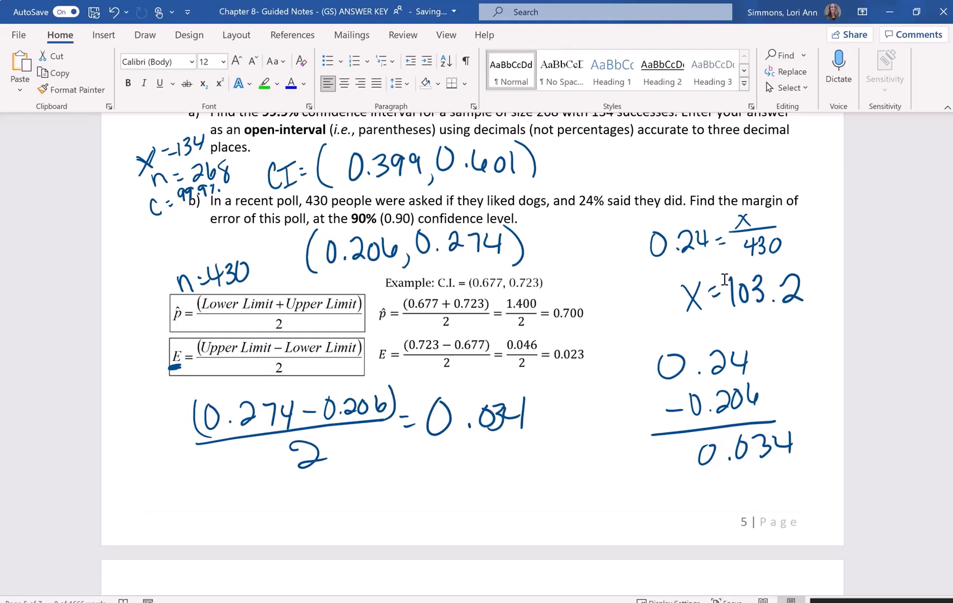
pyautogui.moveTo(170, 369); pyautogui.dragTo(187, 365)
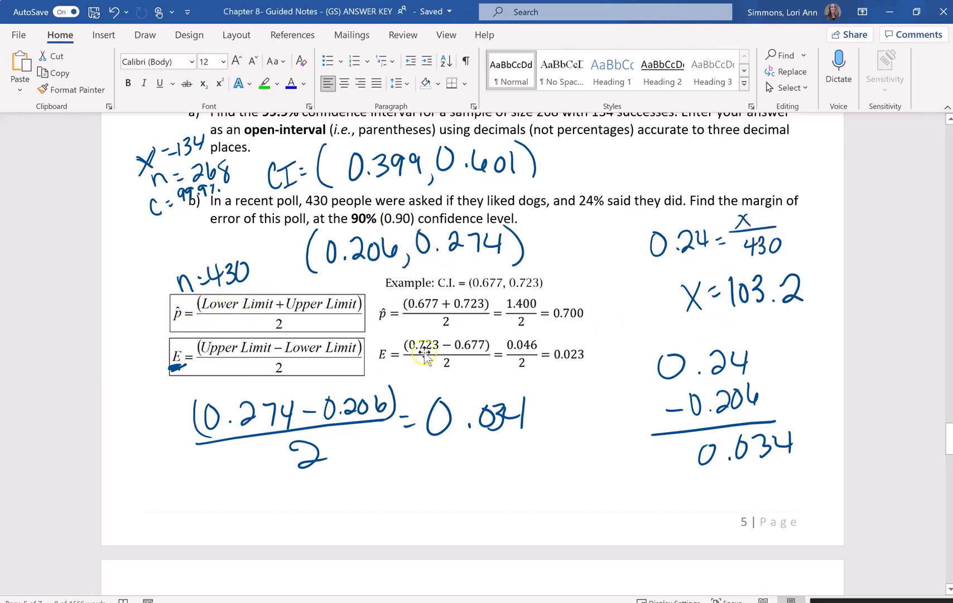
# - Circle the 25% at the center of the confidence interval diagram and return to the part b) work
pyautogui.scroll(5, 468, 382)
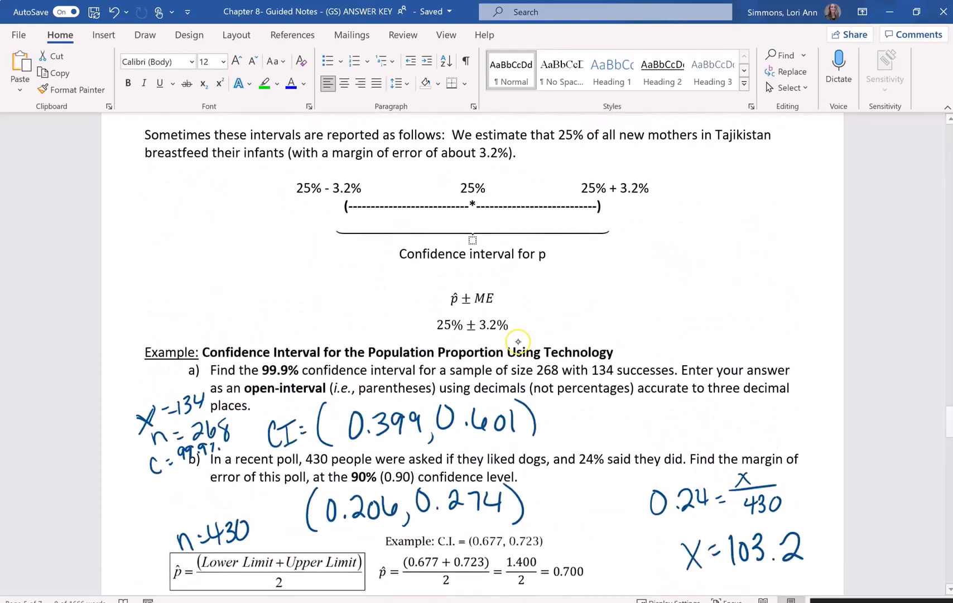
pyautogui.moveTo(470, 179)
pyautogui.mouseDown()
pyautogui.moveTo(494, 199)
pyautogui.moveTo(460, 190)
pyautogui.mouseUp()
pyautogui.scroll(3, 519, 341)
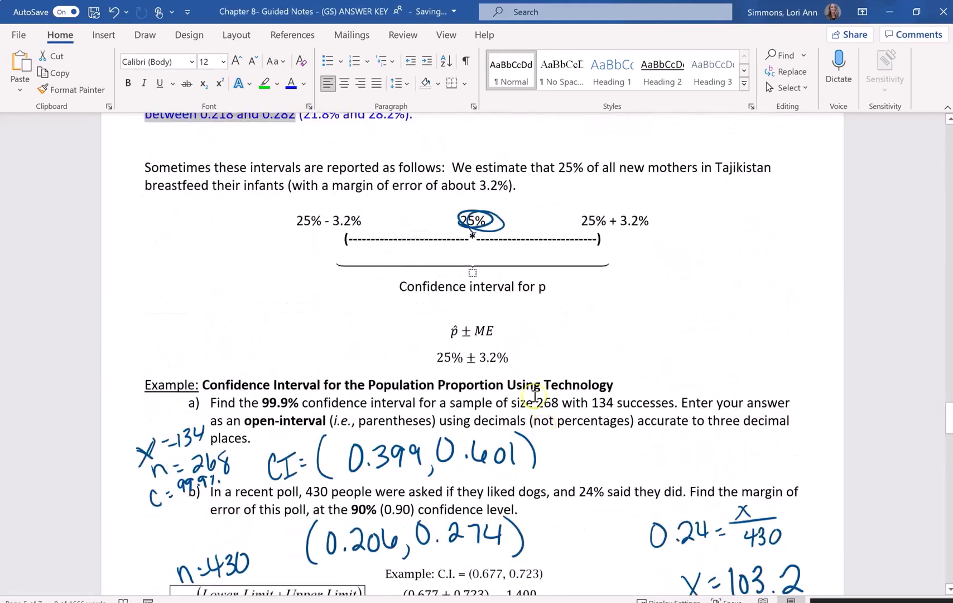
pyautogui.scroll(-4, 474, 363)
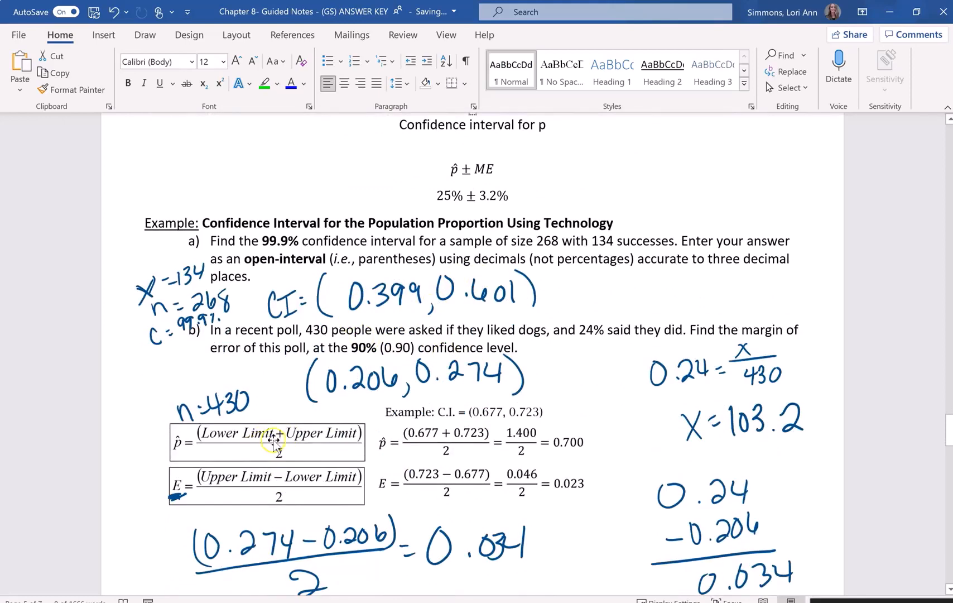
pyautogui.scroll(-5, 298, 423)
pyautogui.scroll(3, 327, 410)
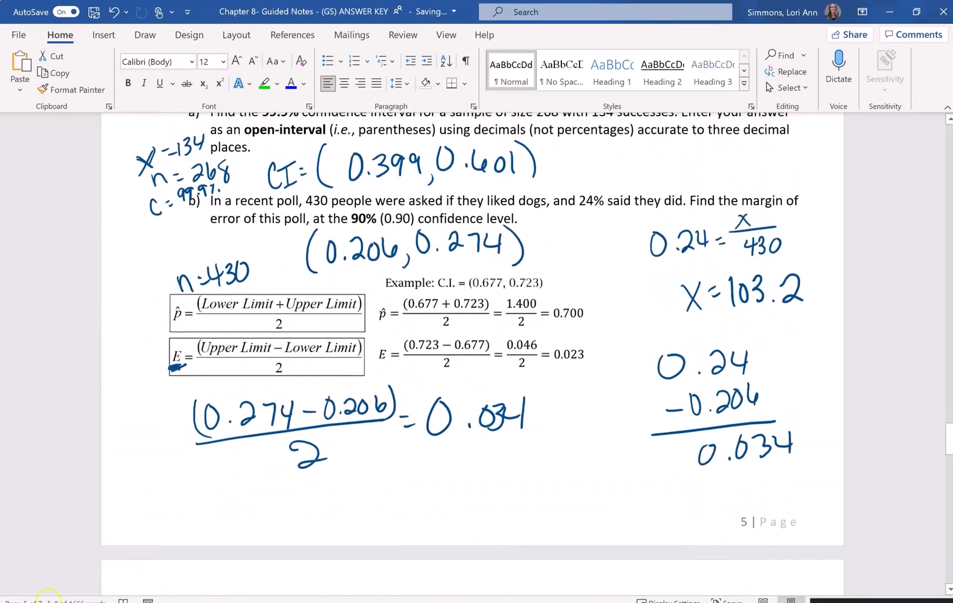